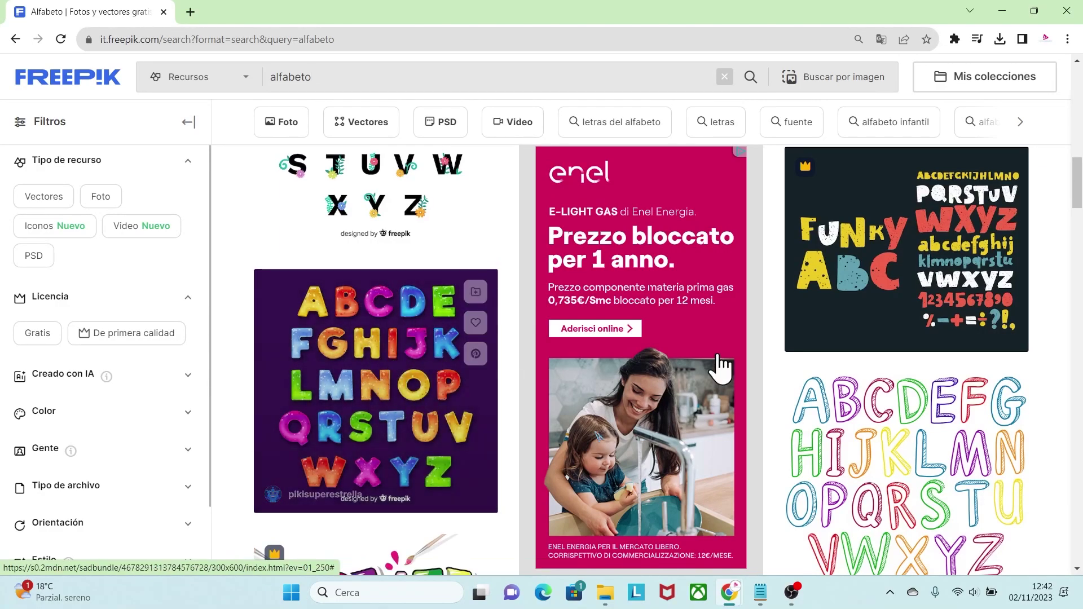
- Download the free colourful hand-drawn alphabet vector with the purple background from the Freepik results for alfabeto
{"action": "left_click_drag", "start_coordinate": [1077, 197], "coordinate": [1077, 214]}
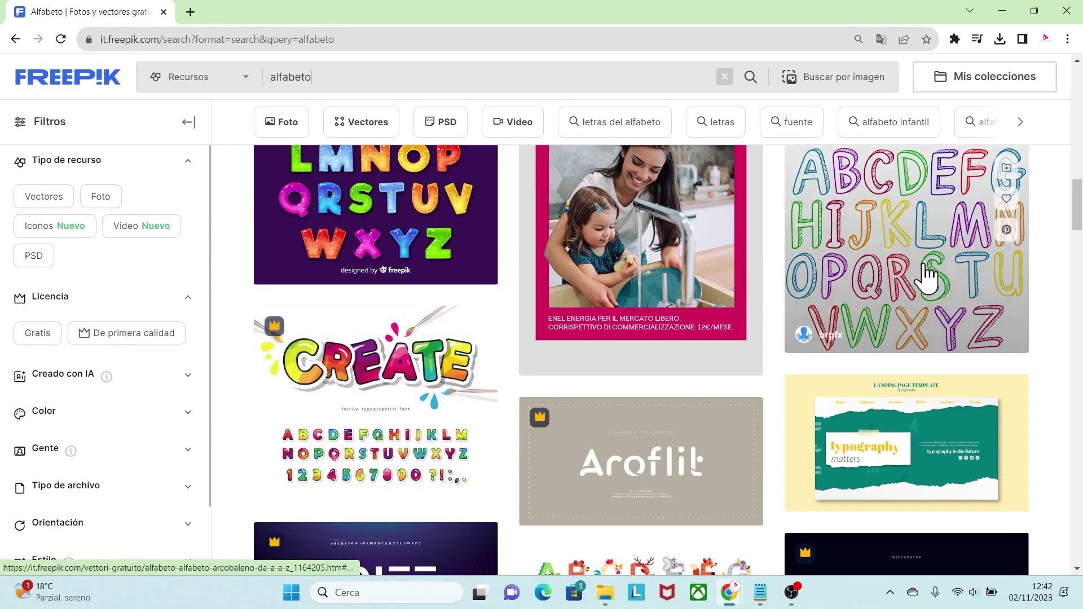
{"action": "left_click_drag", "start_coordinate": [1078, 223], "coordinate": [1079, 243]}
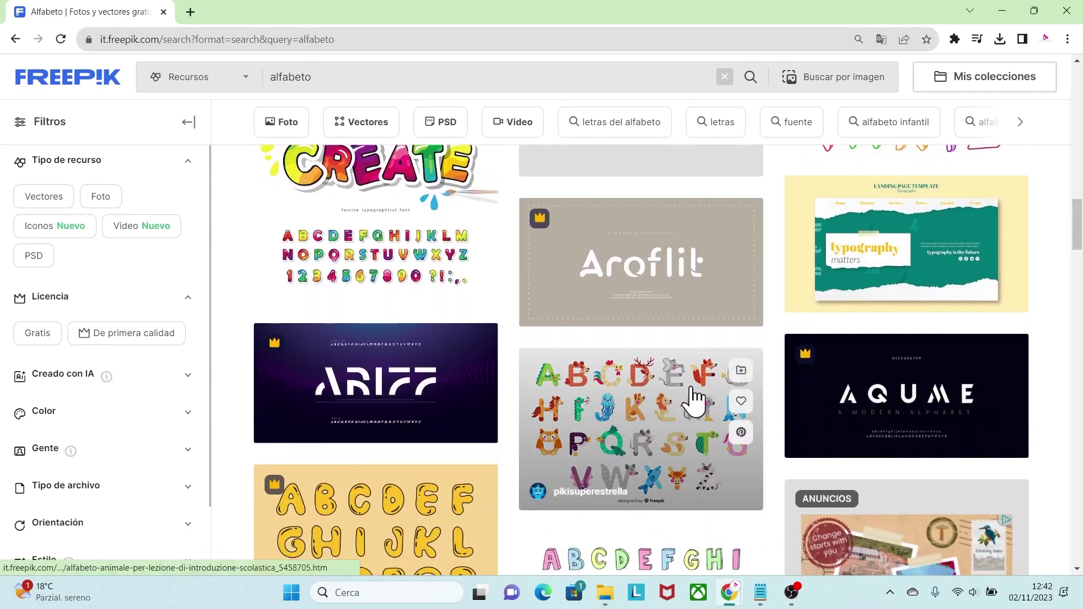
{"action": "left_click_drag", "start_coordinate": [1077, 226], "coordinate": [1077, 183]}
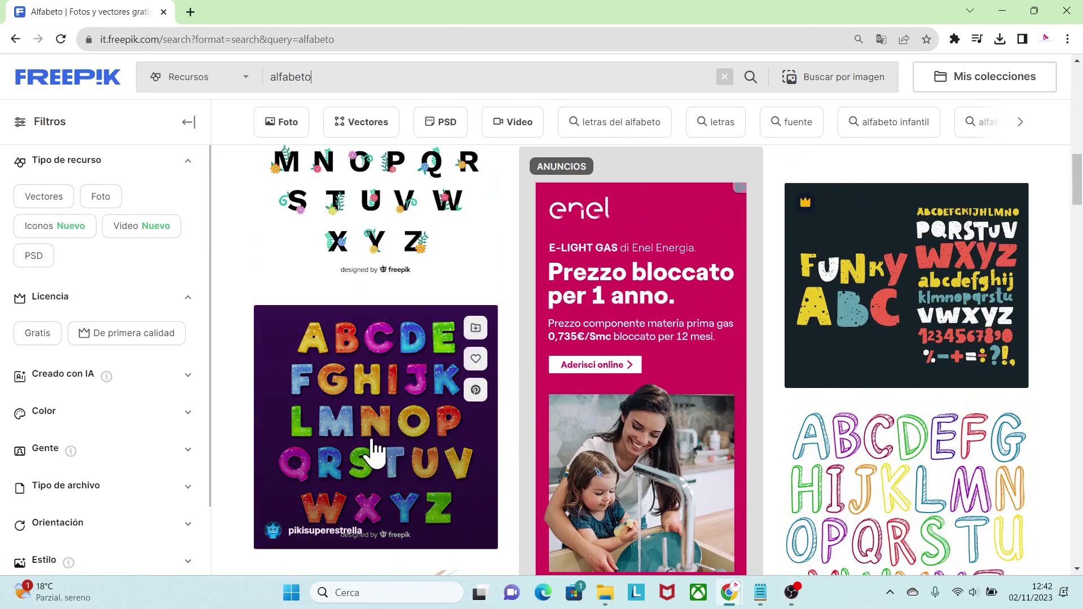
{"action": "left_click", "coordinate": [374, 401]}
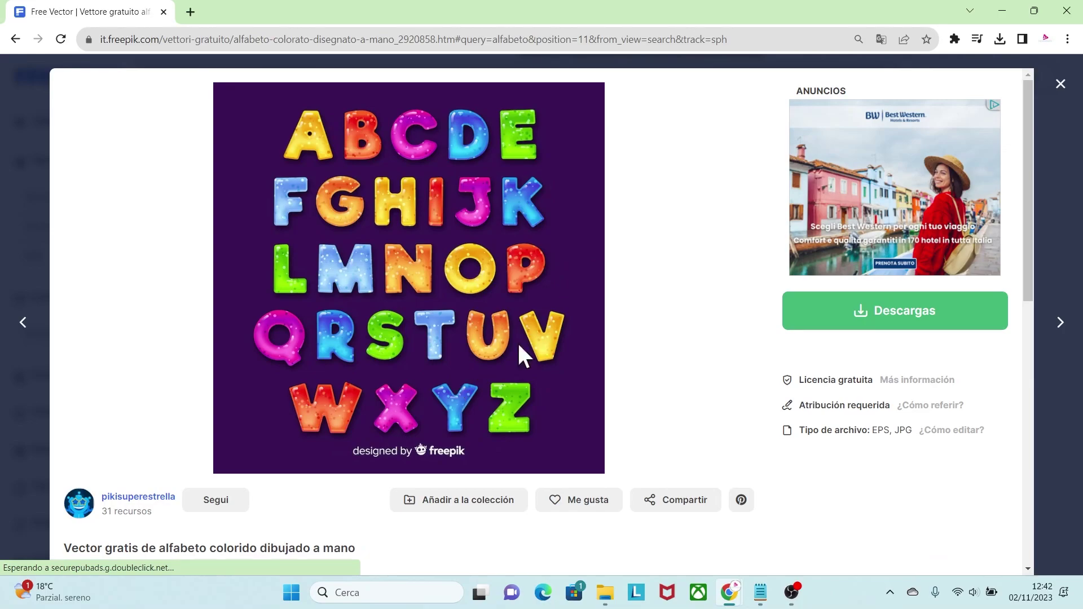
{"action": "left_click", "coordinate": [909, 318]}
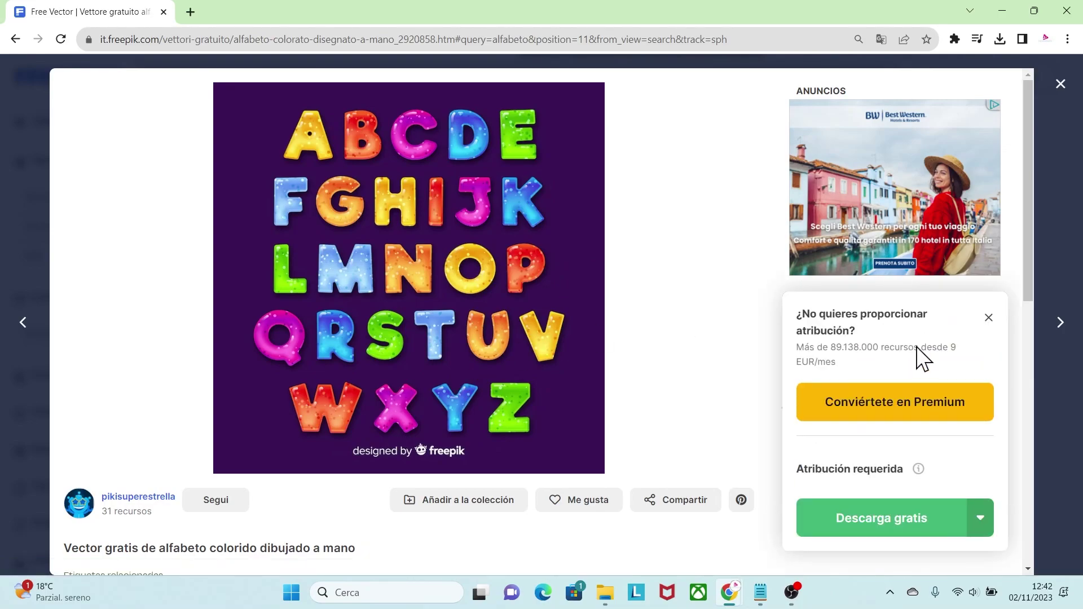
{"action": "left_click", "coordinate": [901, 531]}
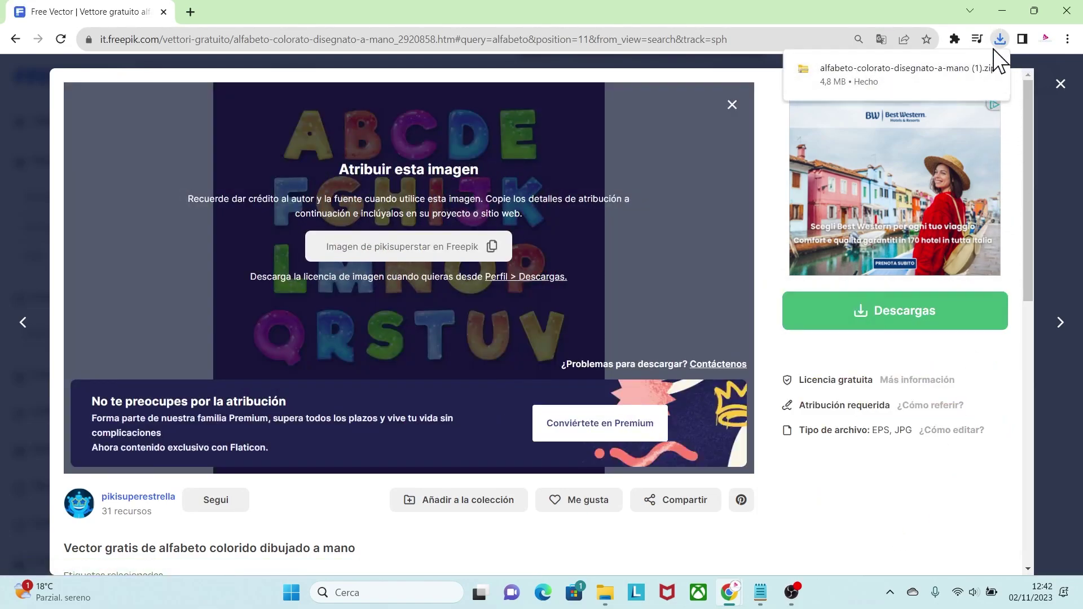
- Open the downloaded alphabet zip and copy its 270.eps file into the abcd folder
{"action": "left_click", "coordinate": [994, 77]}
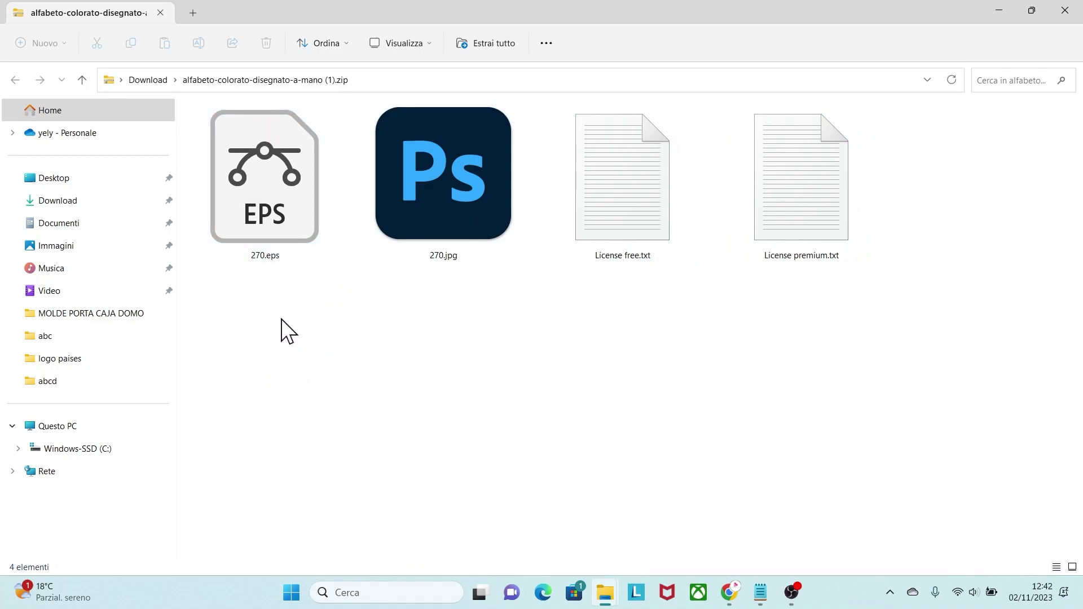
{"action": "left_click_drag", "start_coordinate": [276, 301], "coordinate": [255, 194]}
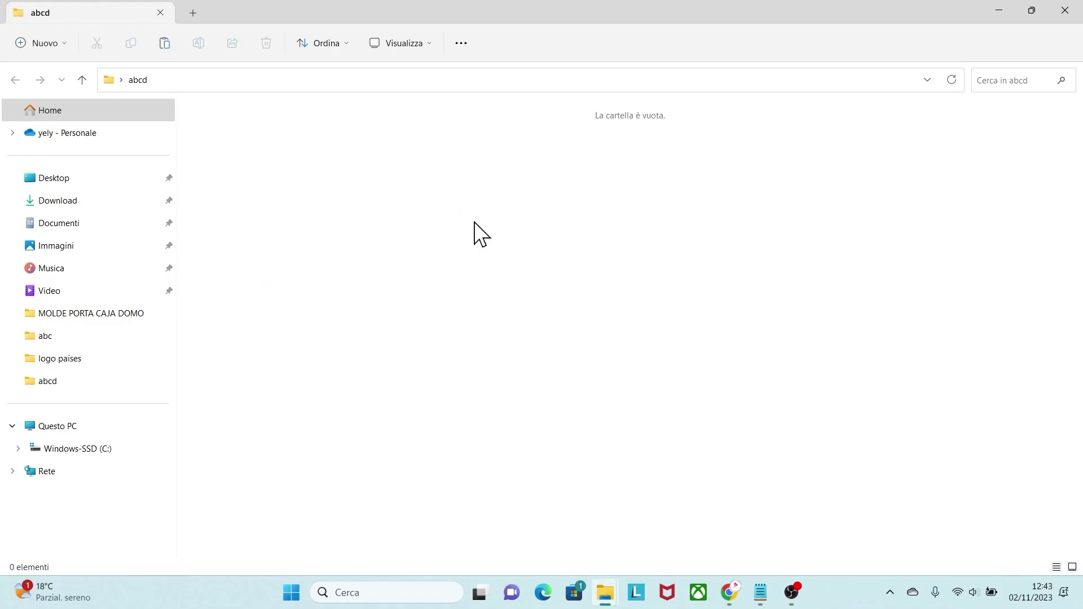
{"action": "key", "text": "ctrl+v"}
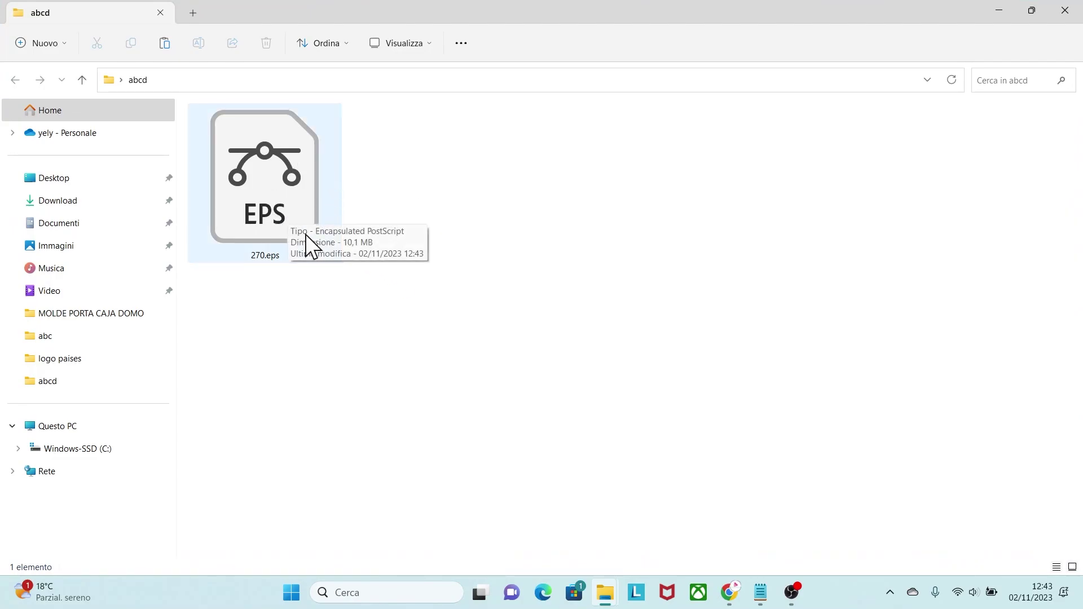
- Switch to the browser, open the Photopea online photo editor from the Google results, and translate its page into Spanish
{"action": "key", "text": "alt+Tab"}
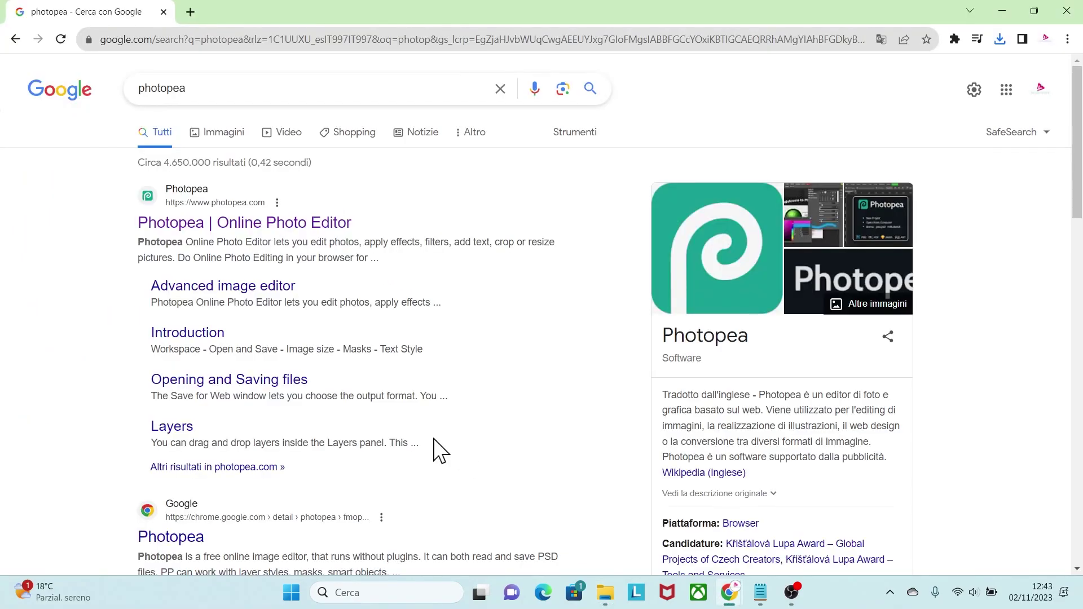
{"action": "left_click", "coordinate": [232, 224]}
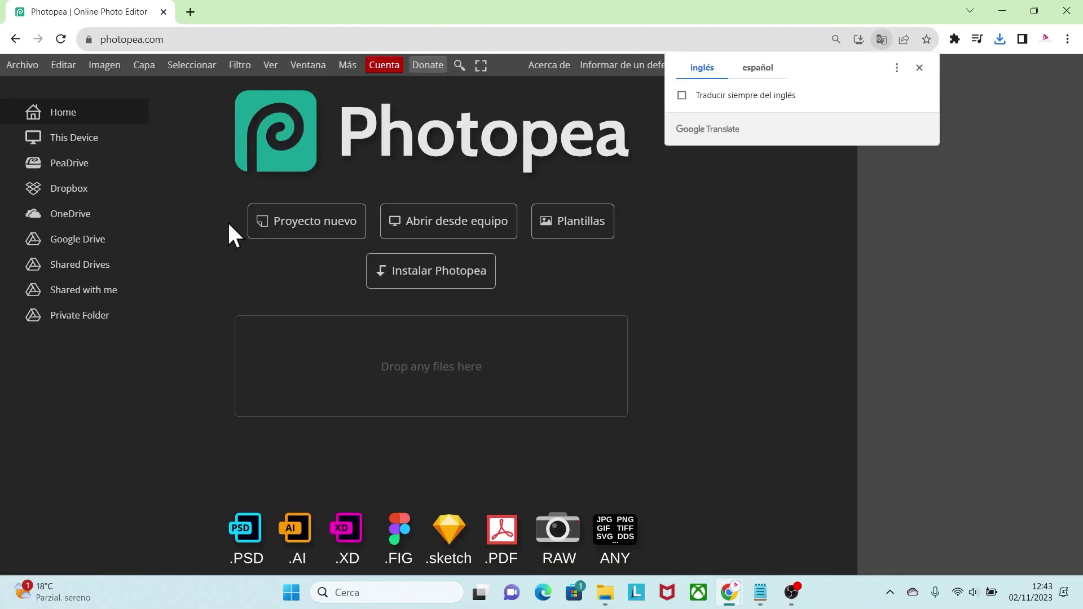
{"action": "left_click", "coordinate": [766, 68]}
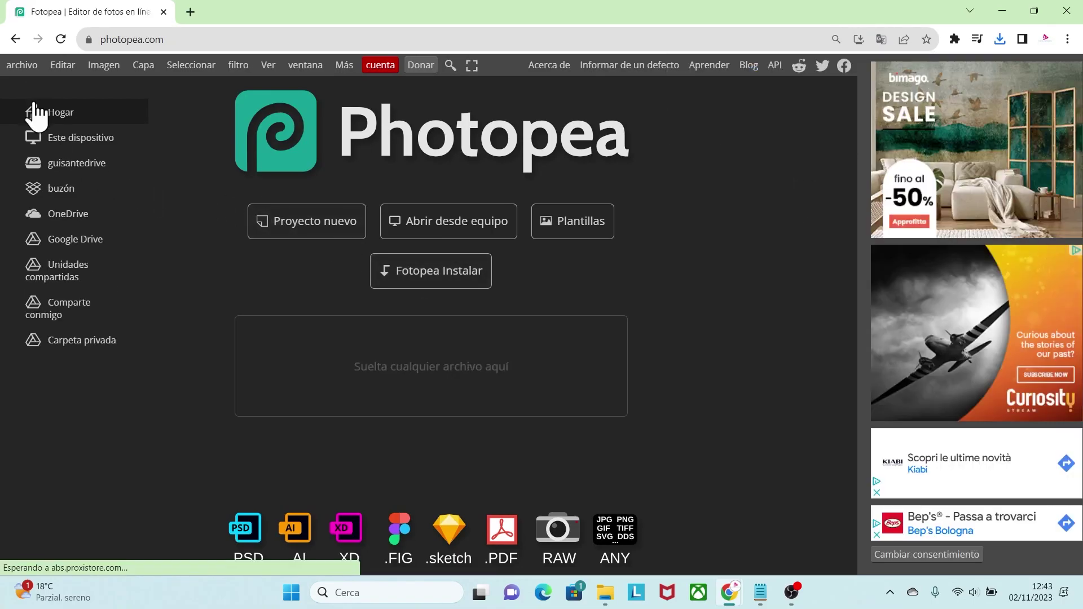
- Open the file 270.eps from the abcd folder on the Desktop in Photopea
{"action": "left_click", "coordinate": [20, 63]}
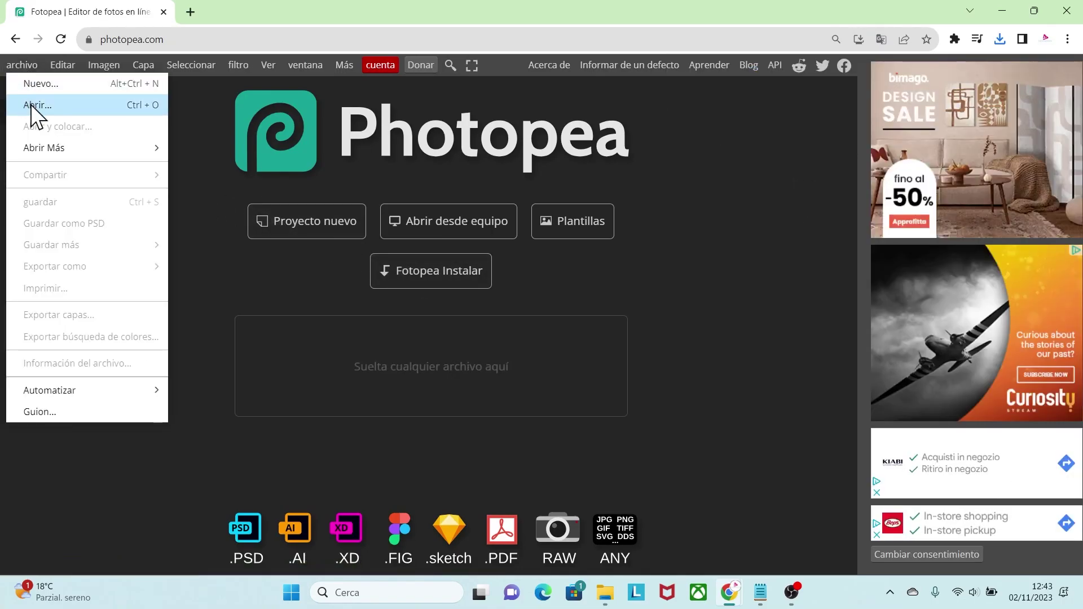
{"action": "left_click", "coordinate": [56, 106]}
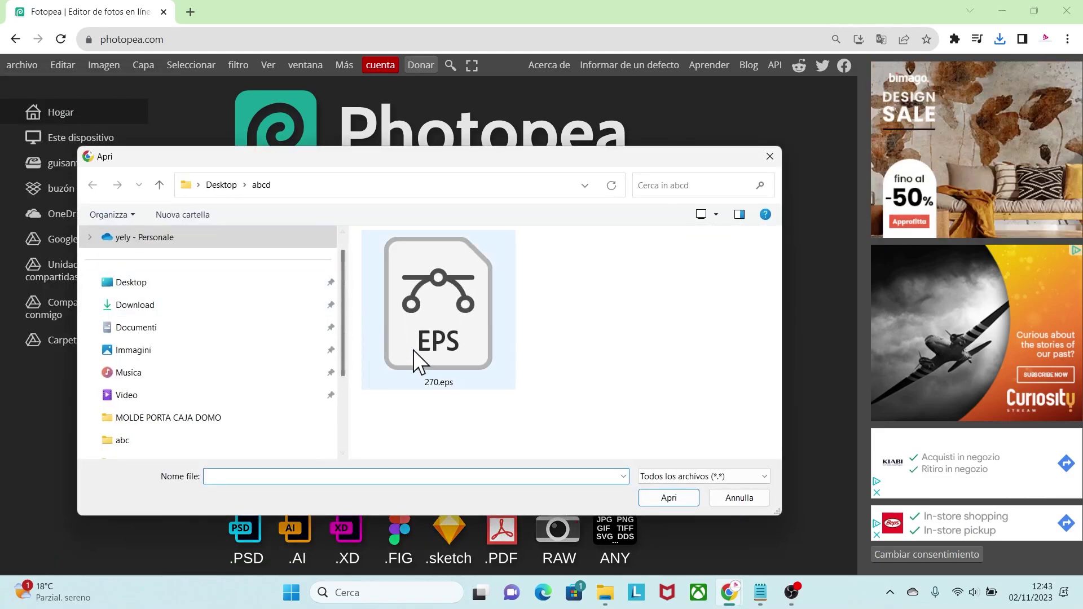
{"action": "left_click", "coordinate": [452, 302]}
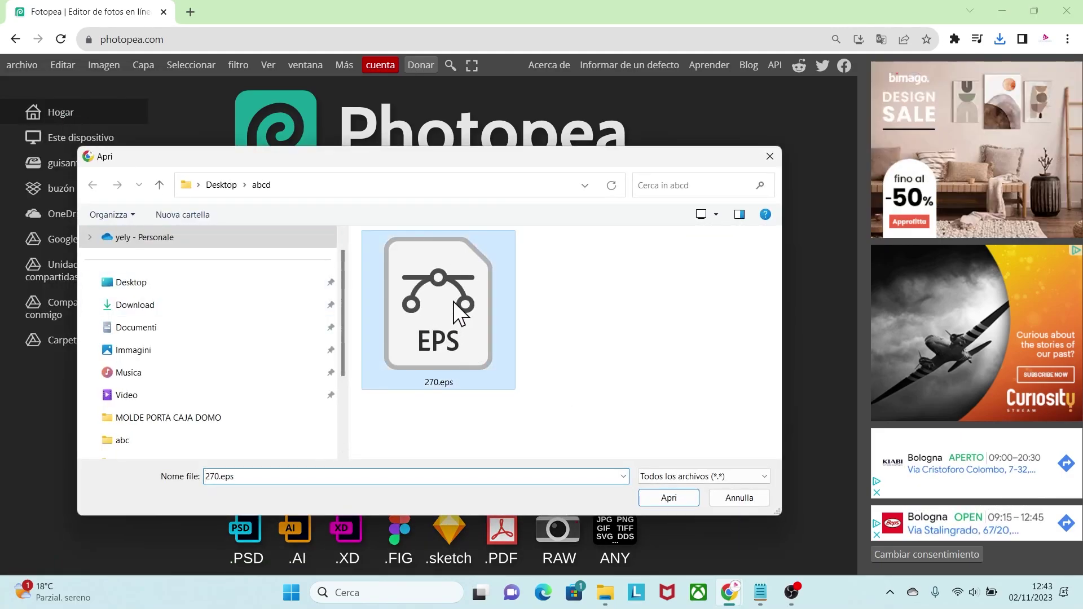
{"action": "left_click", "coordinate": [679, 504]}
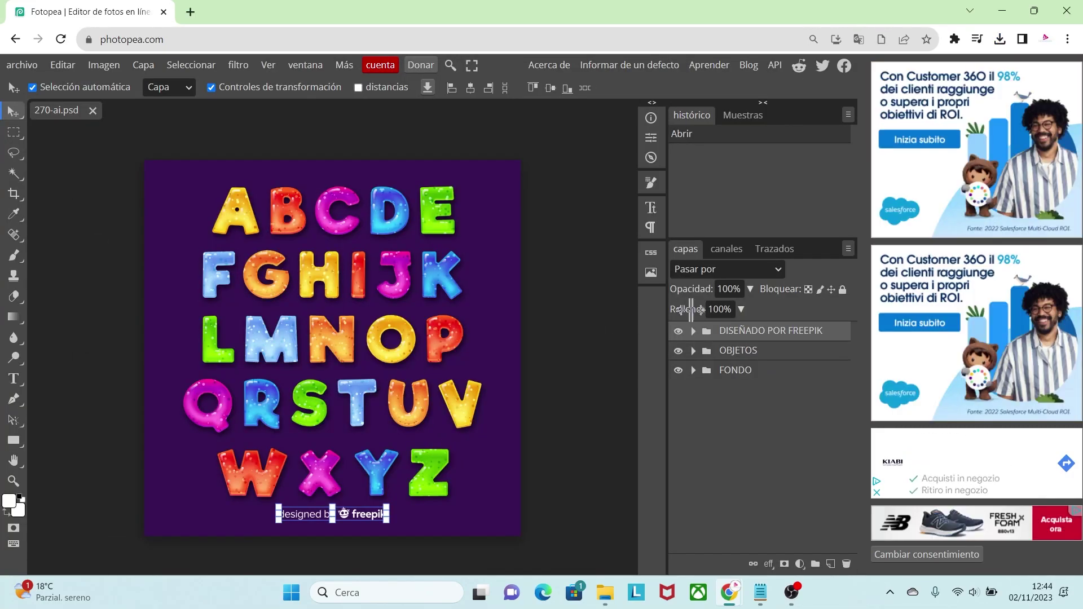
- Delete the DISEÑADO POR FREEPIK layer group, and check the OBJETOS group's contents by hiding and showing it
{"action": "left_click", "coordinate": [678, 332]}
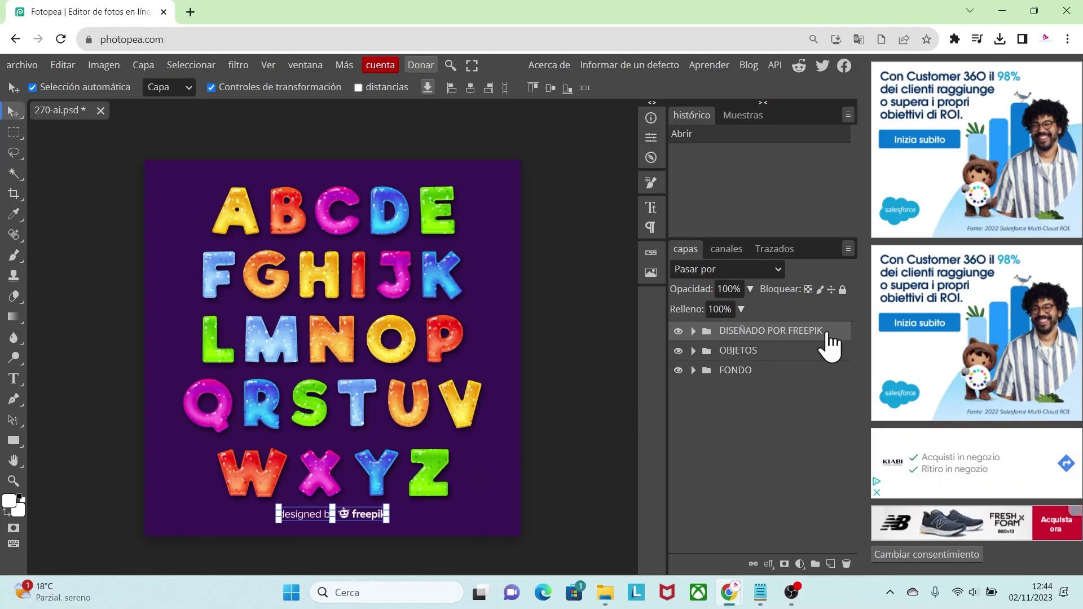
{"action": "key", "text": "Delete"}
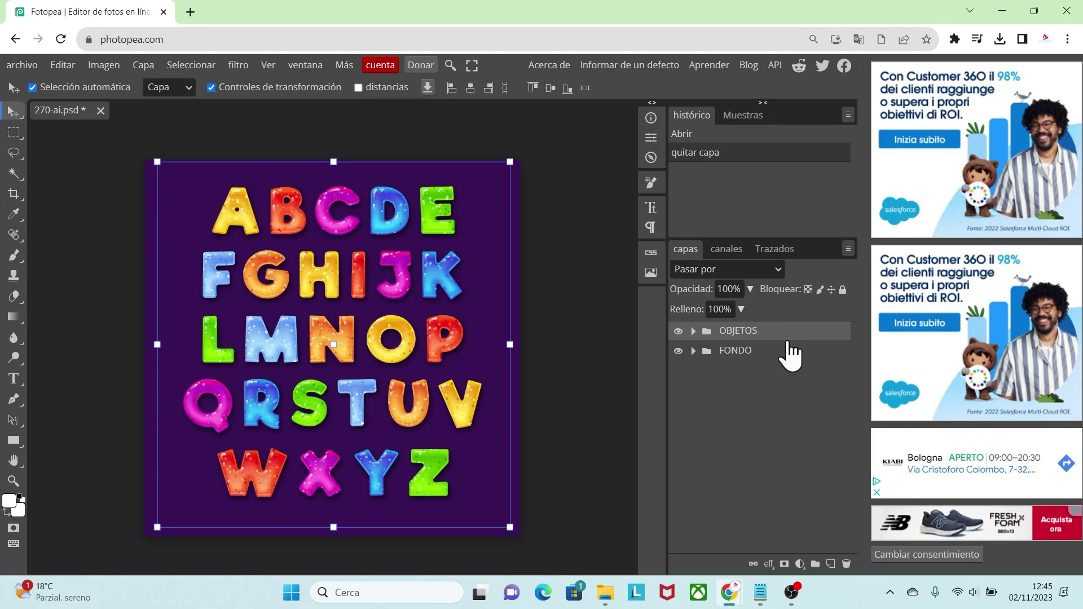
{"action": "left_click", "coordinate": [679, 332]}
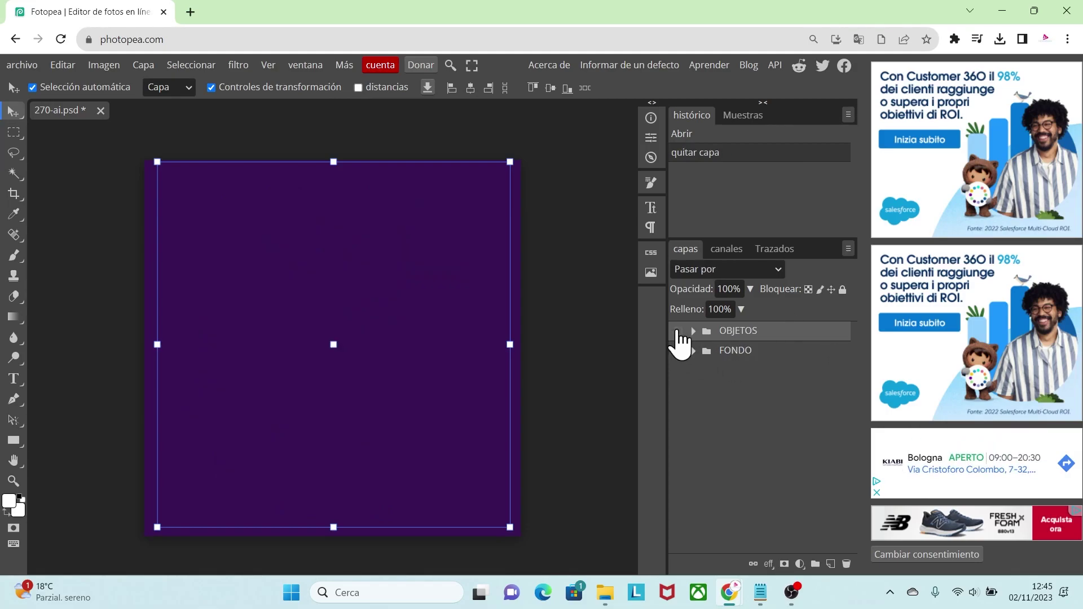
{"action": "left_click", "coordinate": [679, 331]}
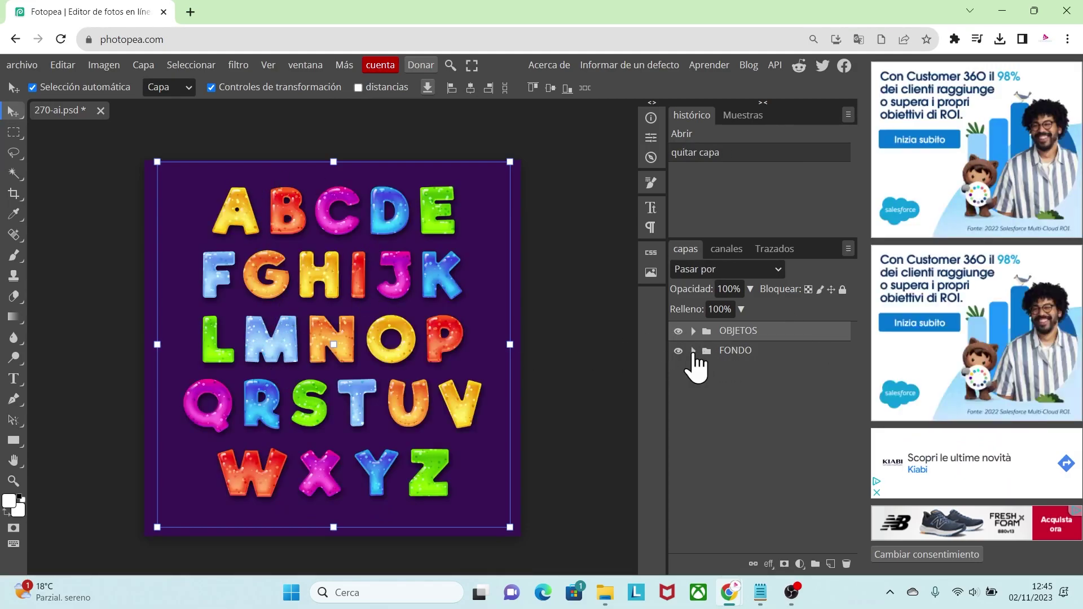
- Check the FONDO layer group by toggling its visibility, and delete the group to remove the purple background
{"action": "left_click", "coordinate": [679, 351]}
{"action": "left_click", "coordinate": [684, 351]}
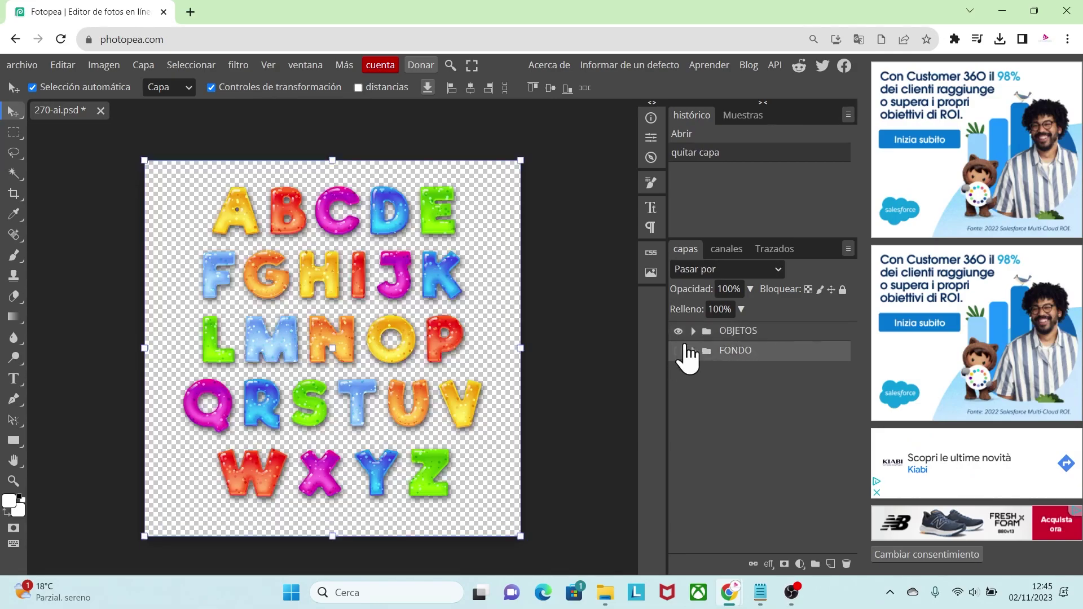
{"action": "left_click", "coordinate": [679, 351]}
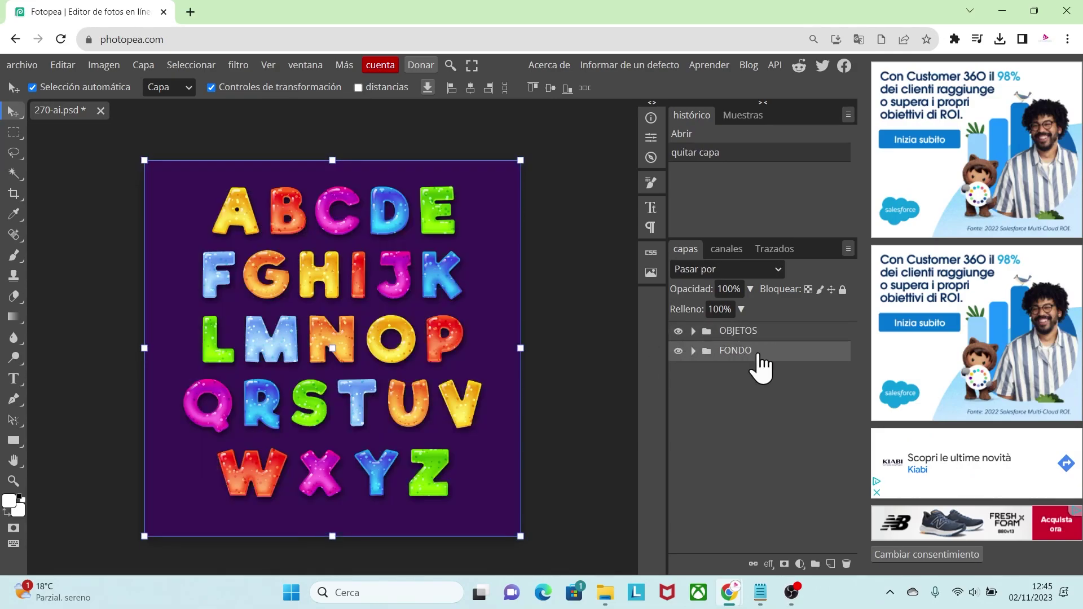
{"action": "key", "text": "Delete"}
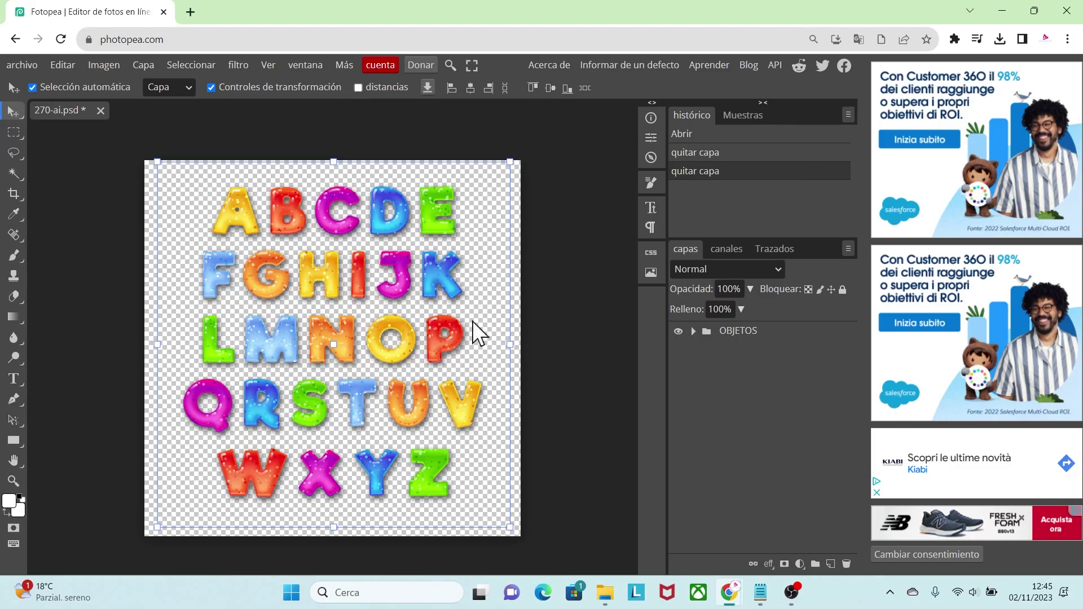
- Expand the OBJETOS group and examine which letter each of its first four subgroups contains, toggling the visibility of the first three
{"action": "left_click", "coordinate": [749, 334]}
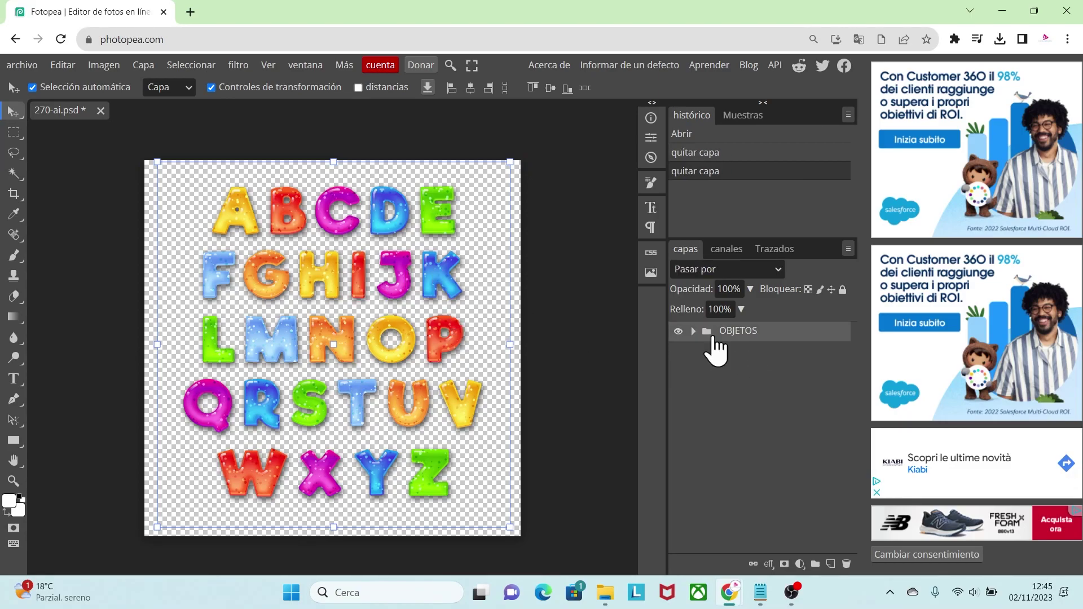
{"action": "left_click", "coordinate": [694, 331]}
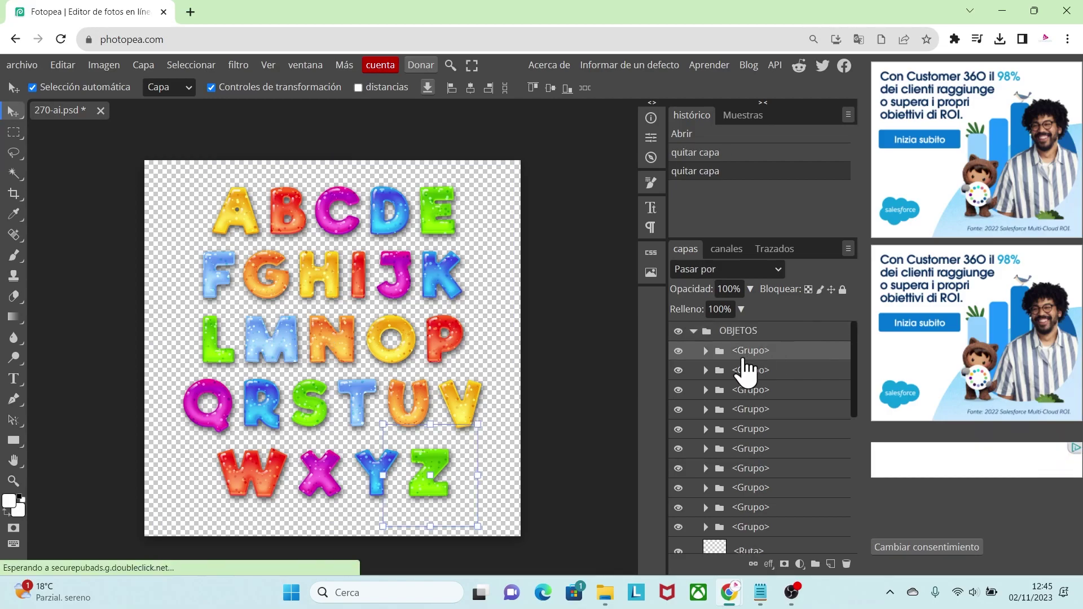
{"action": "left_click", "coordinate": [744, 351]}
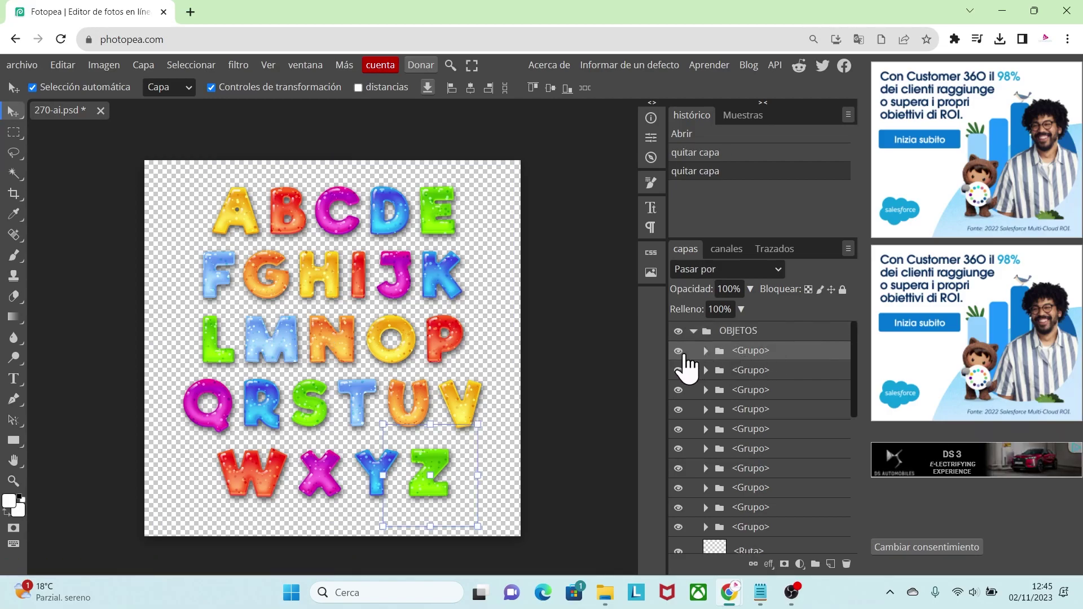
{"action": "left_click", "coordinate": [679, 351]}
{"action": "left_click", "coordinate": [678, 350]}
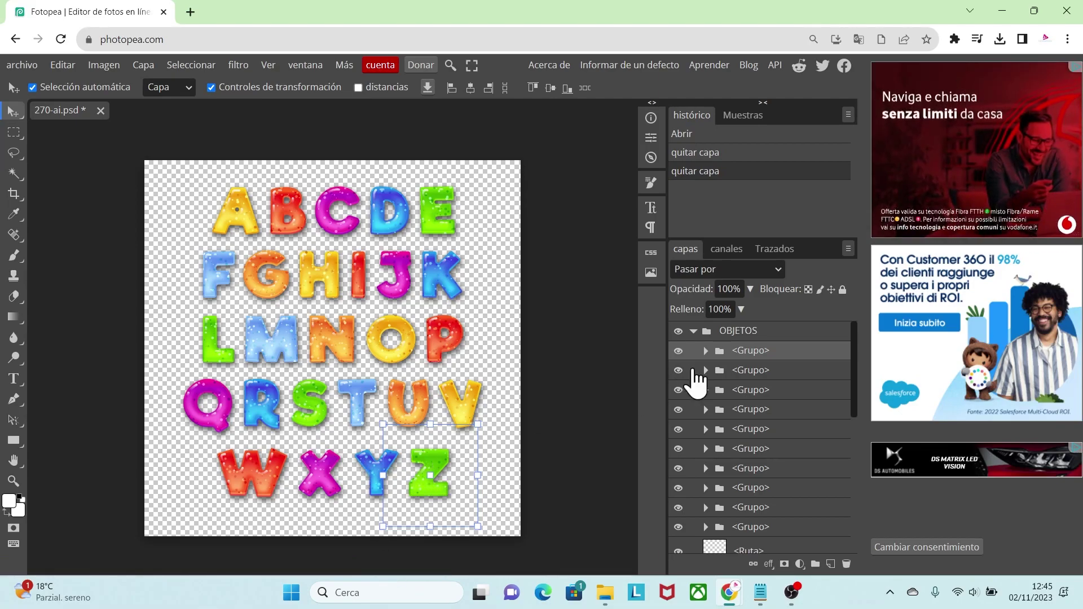
{"action": "left_click", "coordinate": [736, 373]}
{"action": "left_click", "coordinate": [679, 371]}
{"action": "left_click", "coordinate": [678, 371]}
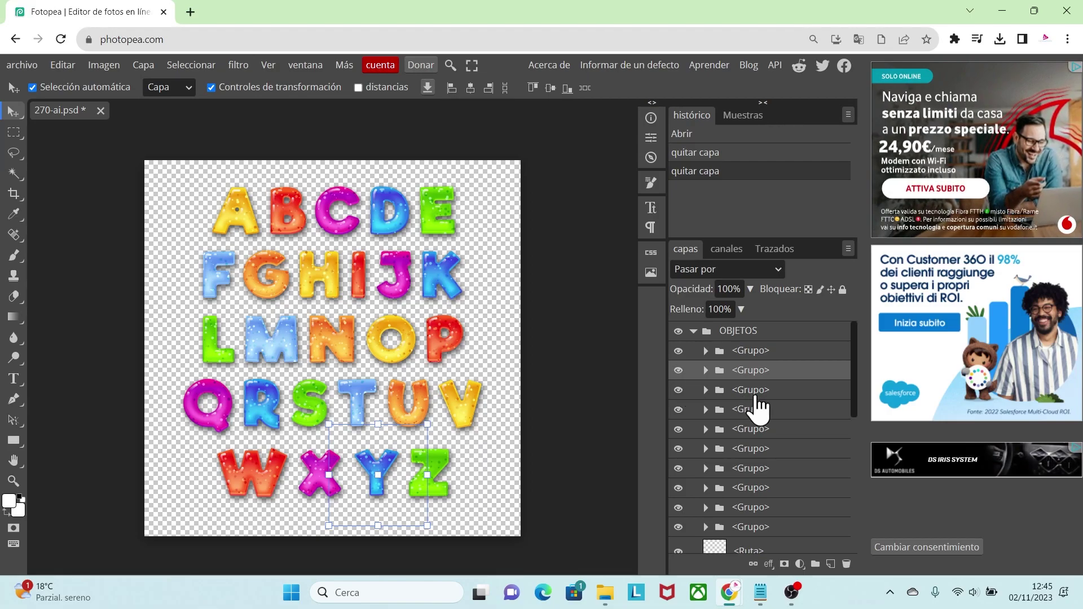
{"action": "left_click", "coordinate": [742, 390]}
{"action": "left_click", "coordinate": [678, 390]}
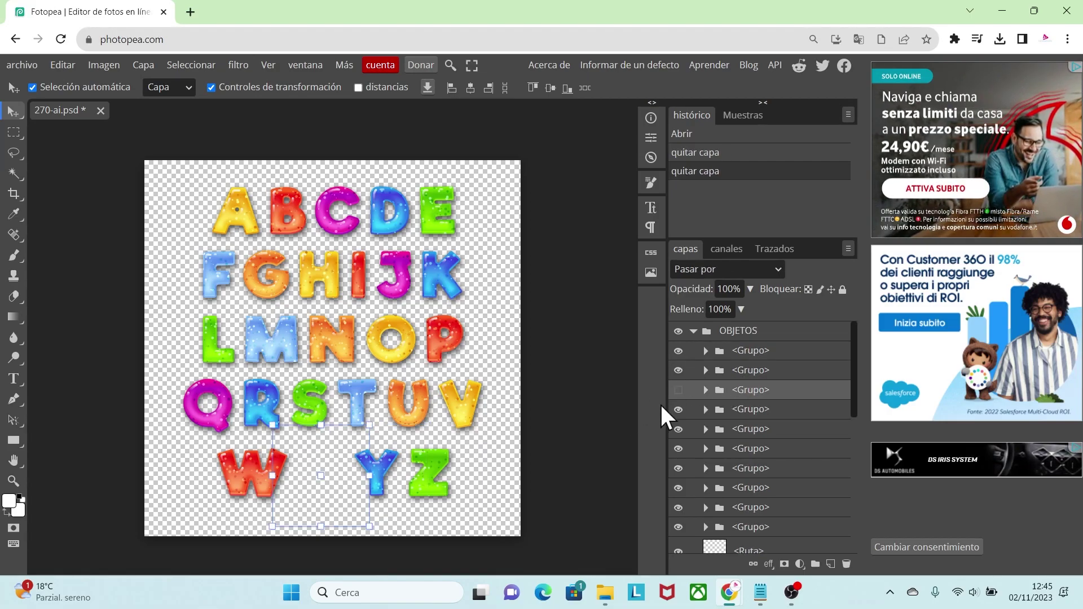
{"action": "left_click", "coordinate": [678, 390]}
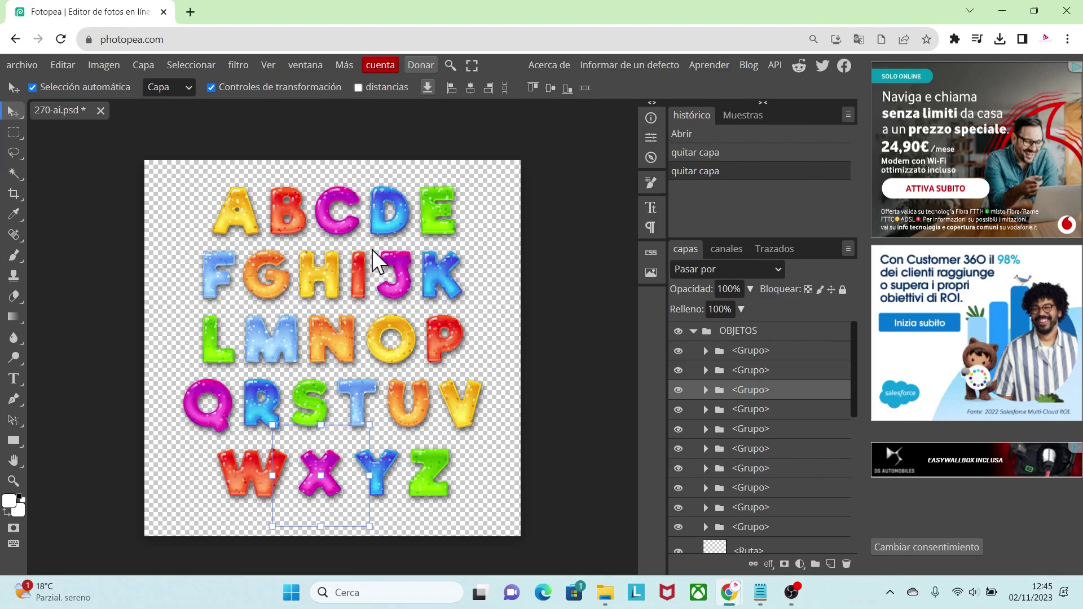
{"action": "left_click", "coordinate": [806, 410]}
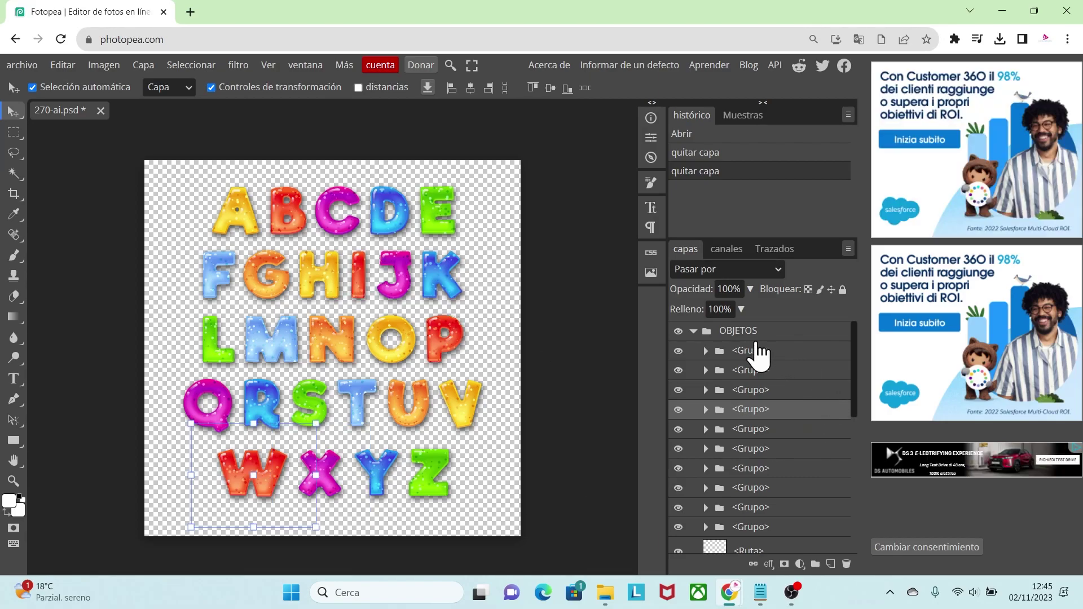
- Delete the subgroups containing the letters Z, Y, X, W, Q, R and S from the OBJETOS group
{"action": "left_click", "coordinate": [759, 355]}
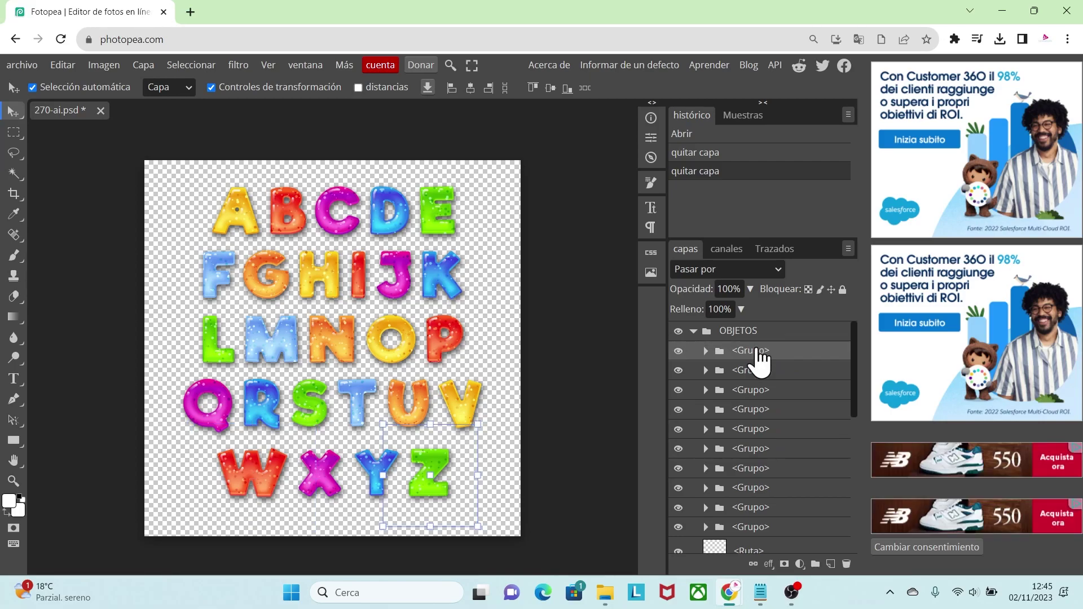
{"action": "key", "text": "Delete"}
{"action": "key", "text": "Delete"}
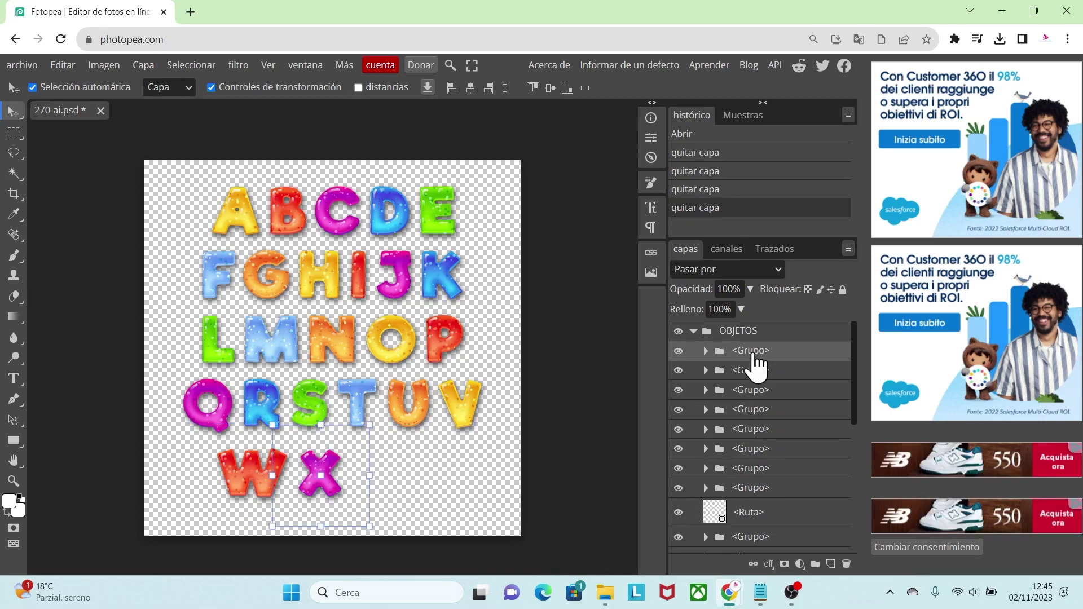
{"action": "key", "text": "Delete"}
{"action": "key", "text": "Delete"}
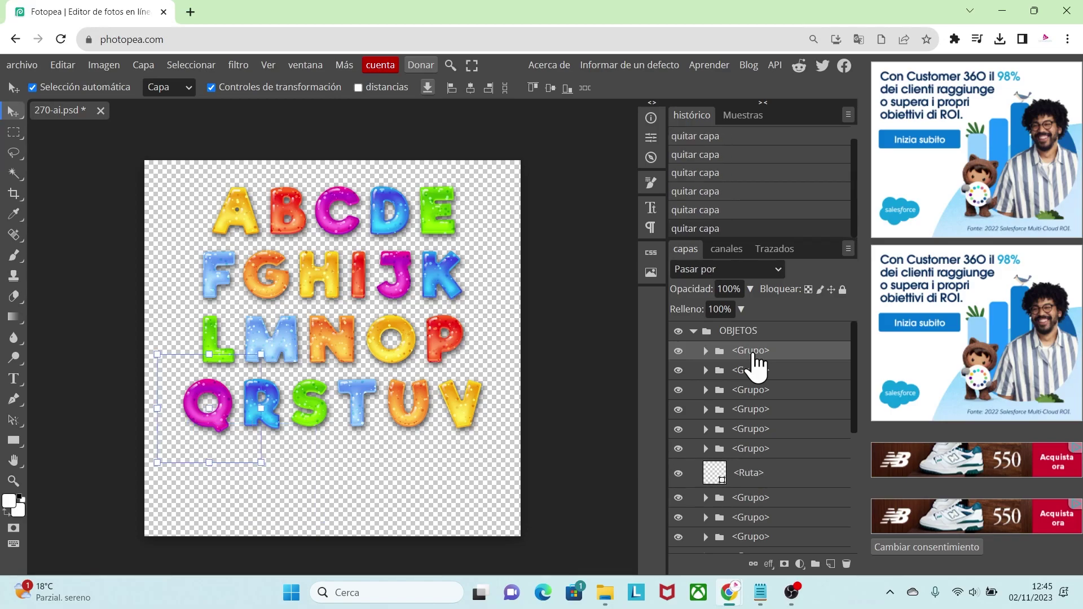
{"action": "key", "text": "Delete"}
{"action": "key", "text": "Delete"}
{"action": "key", "text": "Delete"}
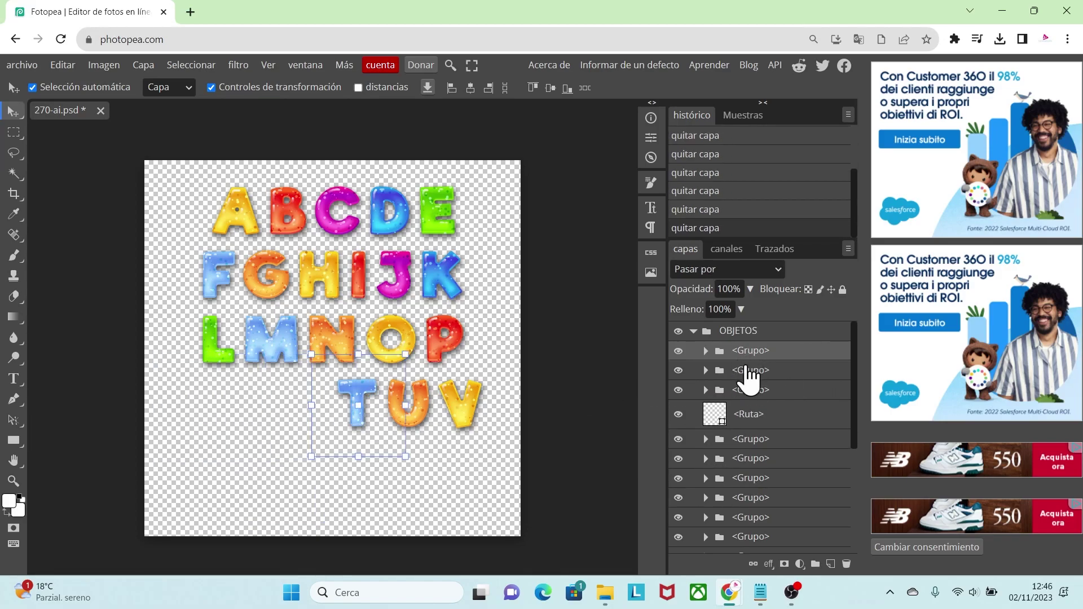
- Delete the U, V, P and O letter subgroups and the stray <Ruta> layer, keeping the T subgroup
{"action": "left_click", "coordinate": [756, 372]}
{"action": "key", "text": "Delete"}
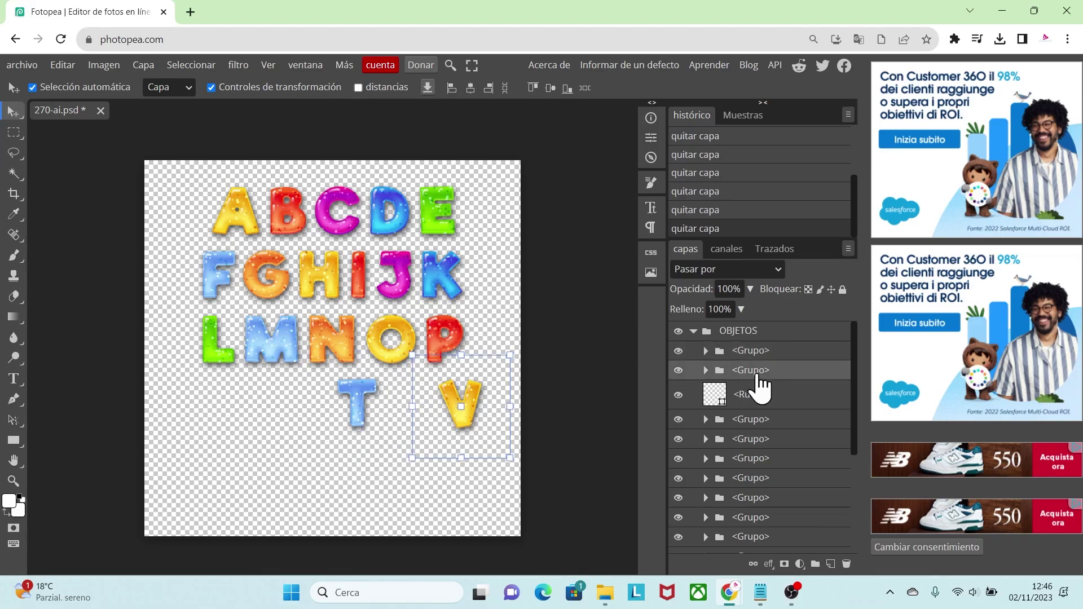
{"action": "key", "text": "Delete"}
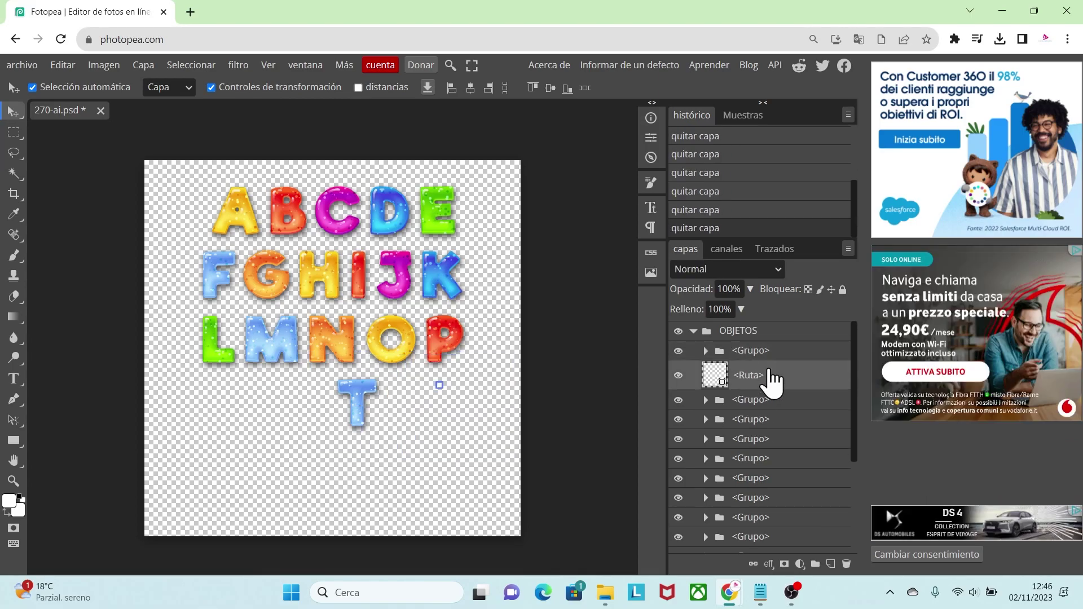
{"action": "key", "text": "Delete"}
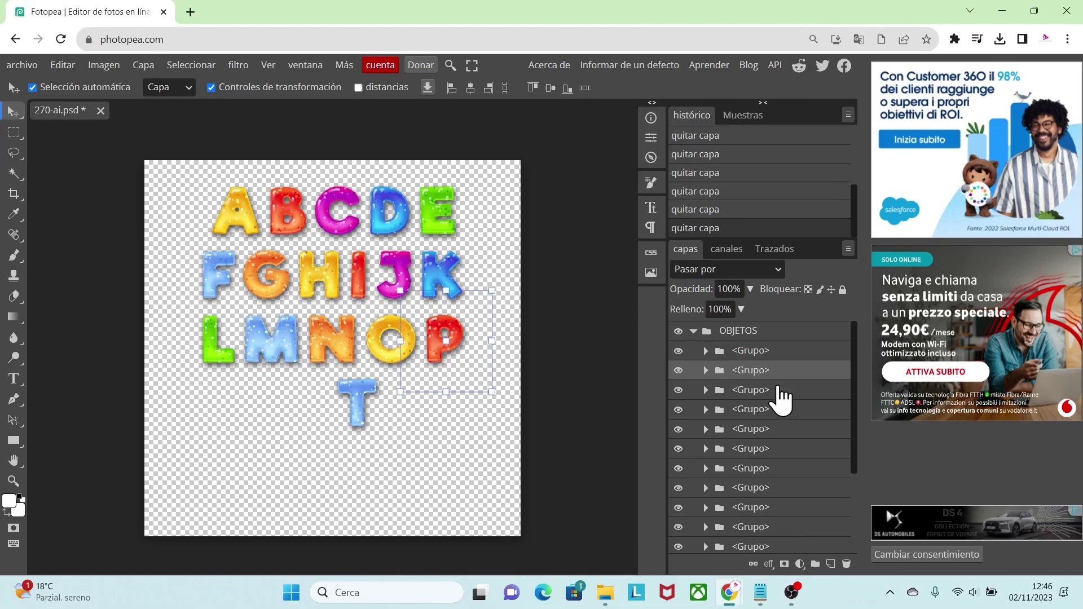
{"action": "key", "text": "Delete"}
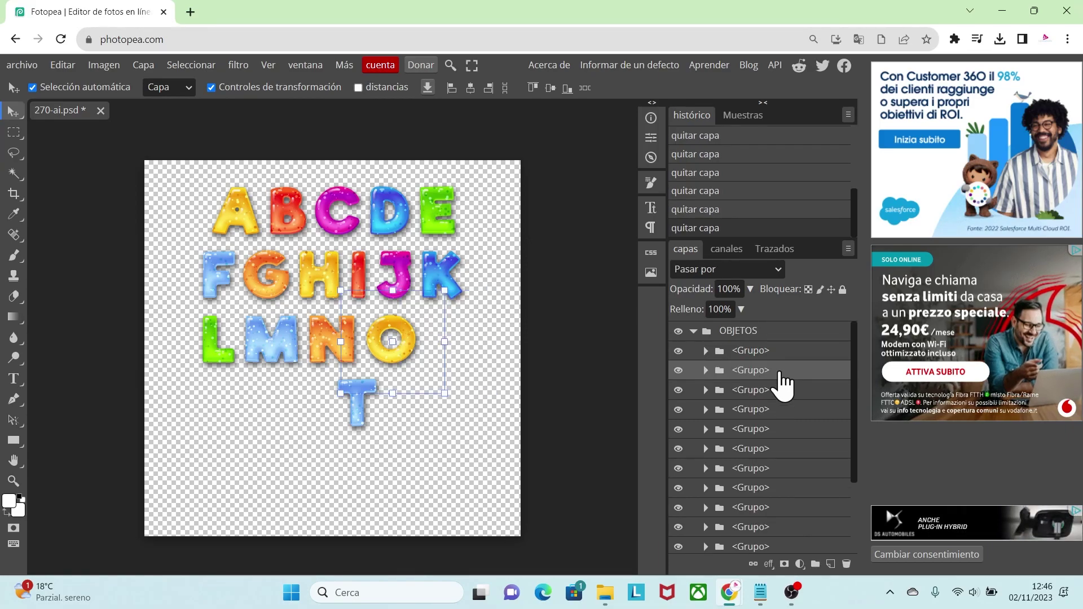
{"action": "key", "text": "Delete"}
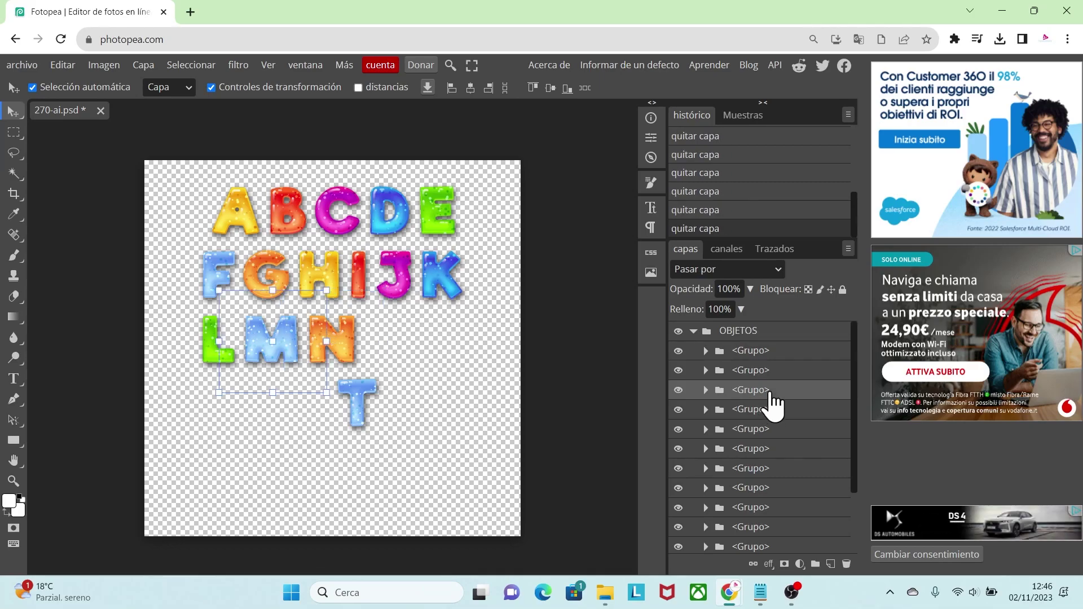
- Delete the M, L, F, G, H, I, J and K letter subgroups, keeping the N subgroup
{"action": "key", "text": "Delete"}
{"action": "key", "text": "Delete"}
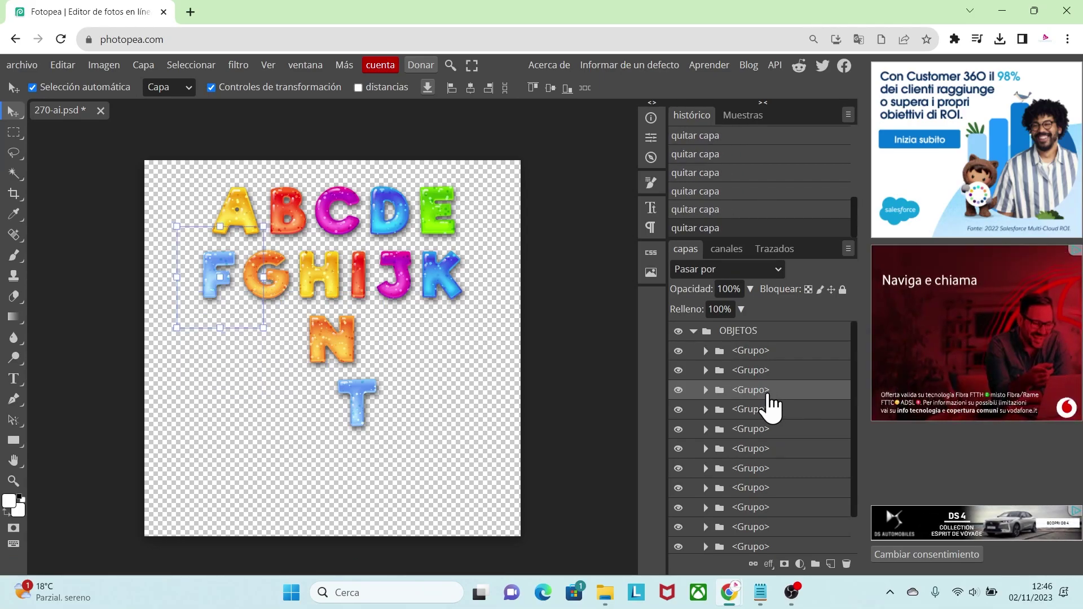
{"action": "key", "text": "Delete"}
{"action": "key", "text": "Delete"}
{"action": "key", "text": "Delete"}
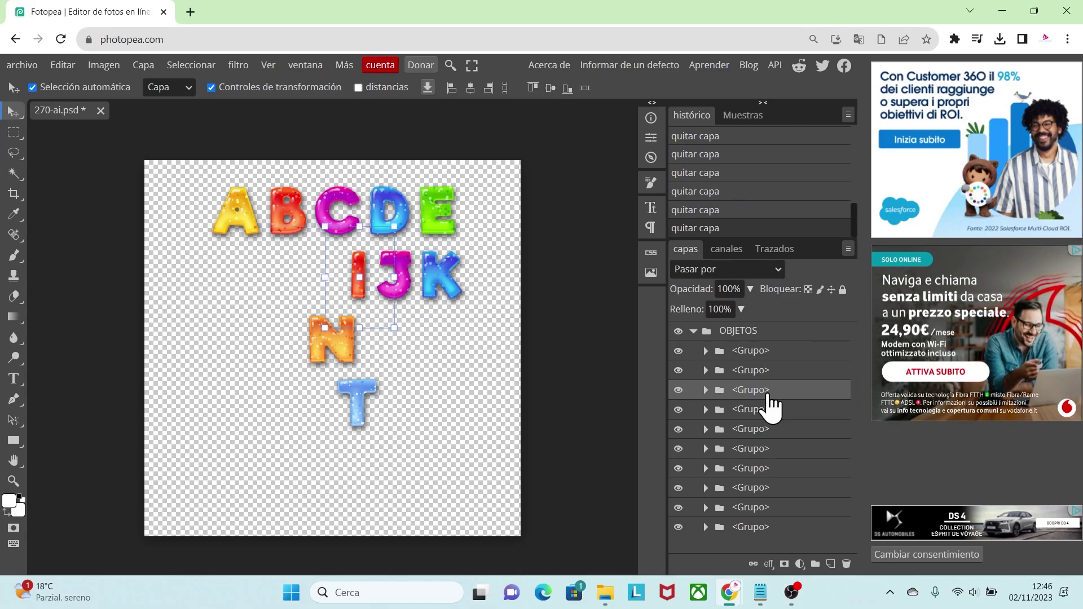
{"action": "key", "text": "Delete"}
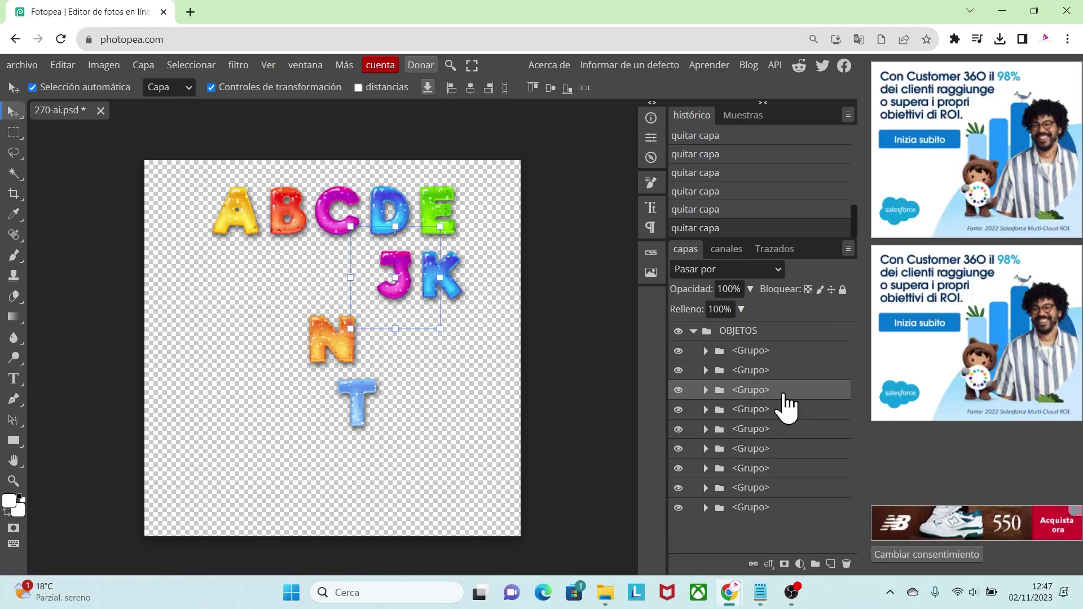
{"action": "key", "text": "Delete"}
{"action": "key", "text": "Delete"}
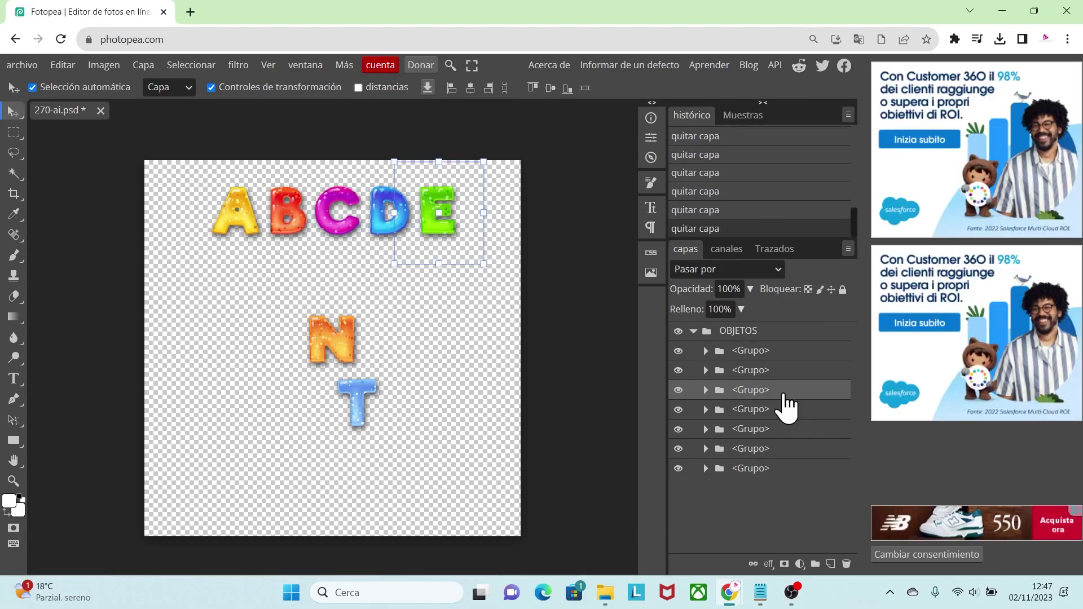
- Delete the C and B letter subgroups, keeping E, D and A, and clear the layer selection
{"action": "left_click", "coordinate": [751, 412]}
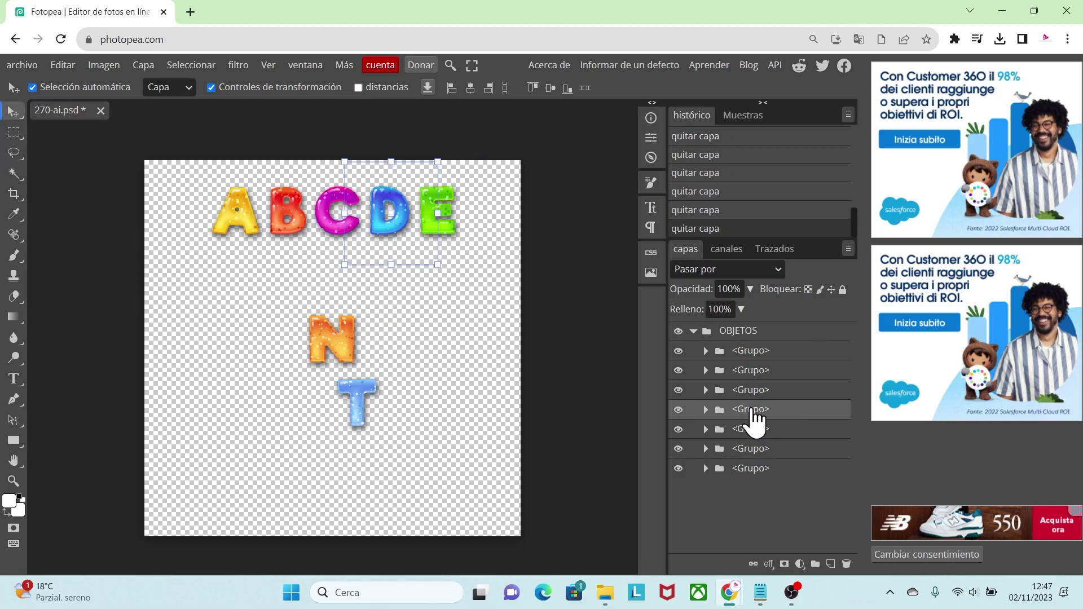
{"action": "left_click", "coordinate": [759, 429]}
{"action": "key", "text": "Delete"}
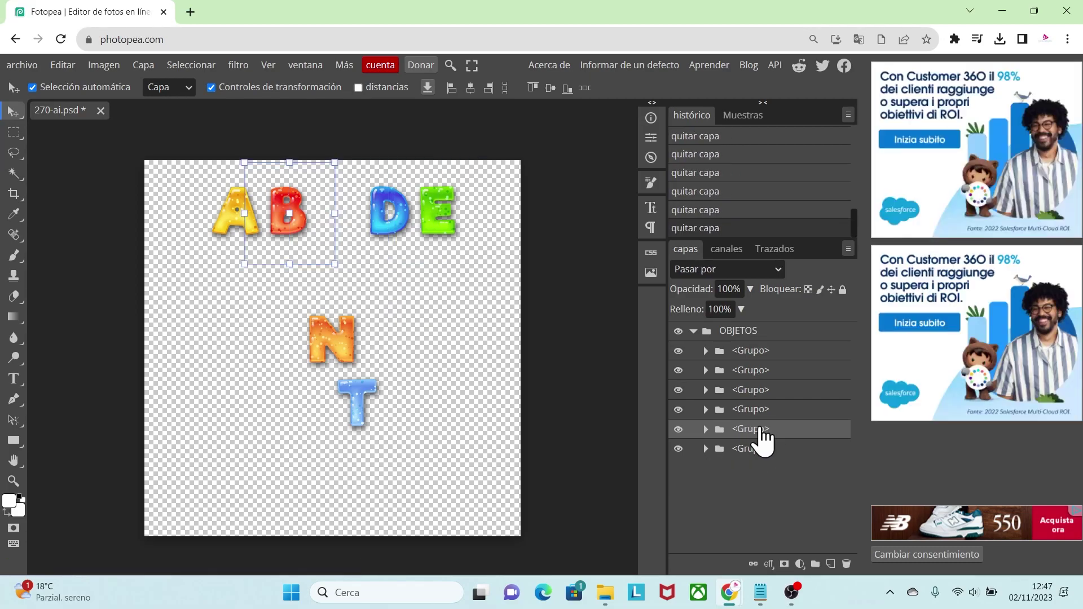
{"action": "key", "text": "Delete"}
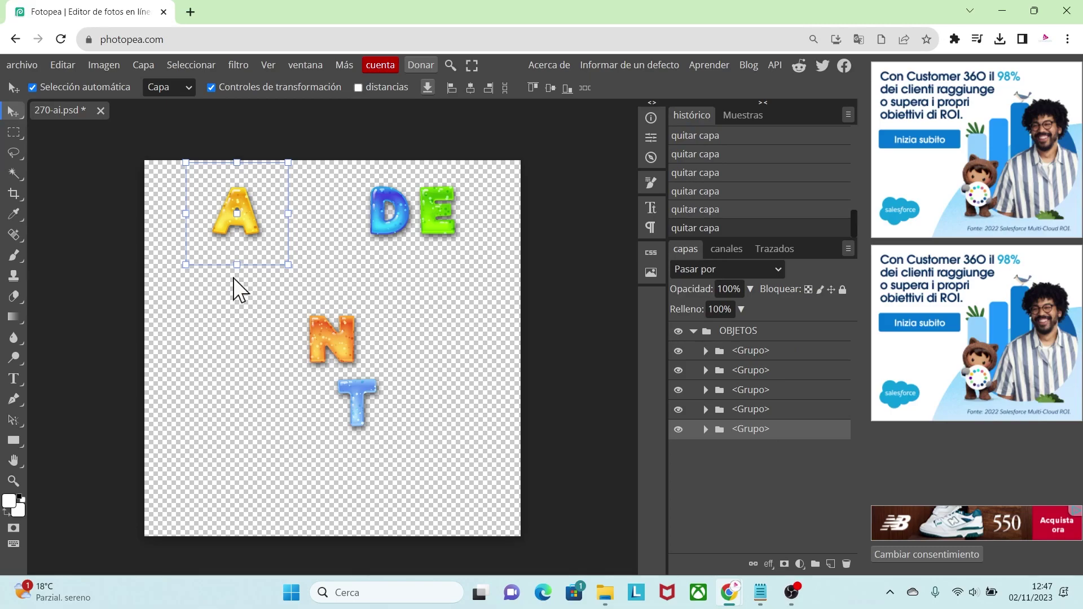
{"action": "left_click", "coordinate": [418, 299]}
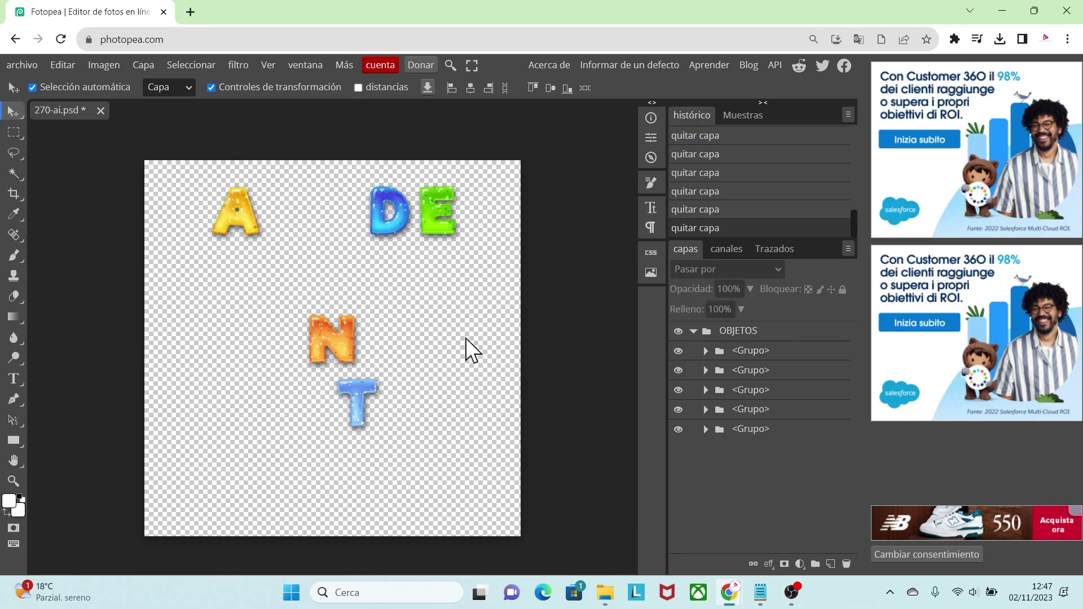
- Select the T subgroup and hide the N, E, D and A subgroups to isolate the T
{"action": "left_click", "coordinate": [775, 349]}
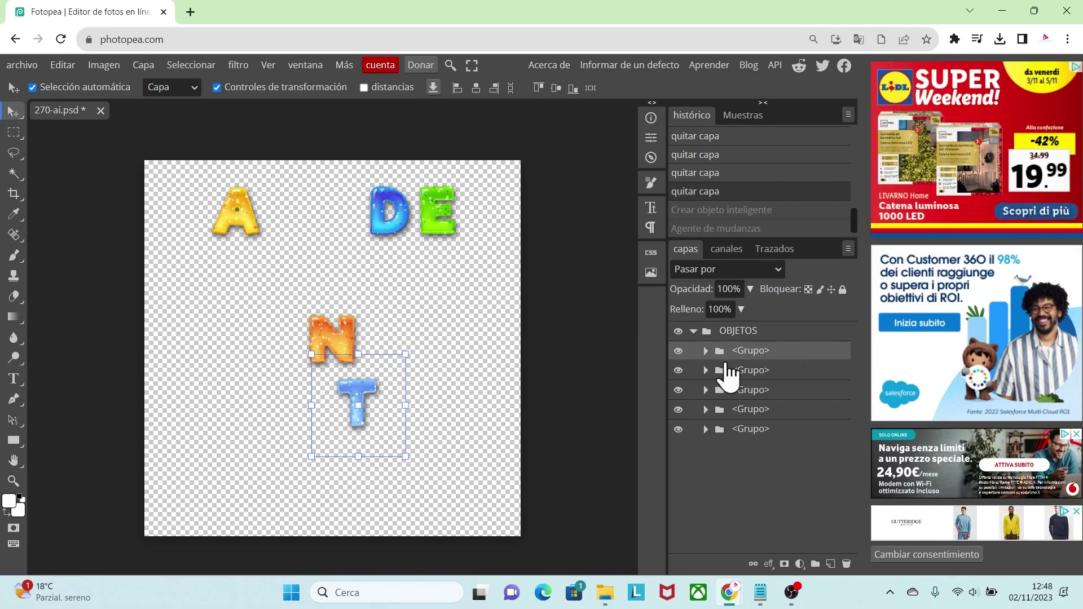
{"action": "left_click", "coordinate": [678, 370]}
{"action": "left_click", "coordinate": [678, 390]}
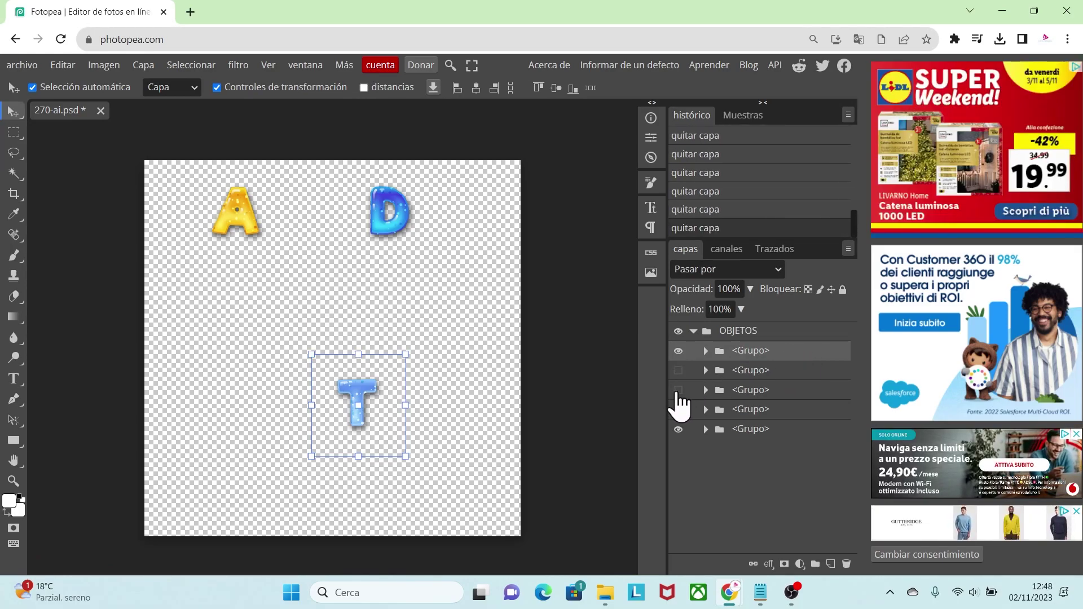
{"action": "left_click", "coordinate": [678, 409]}
{"action": "left_click", "coordinate": [678, 429]}
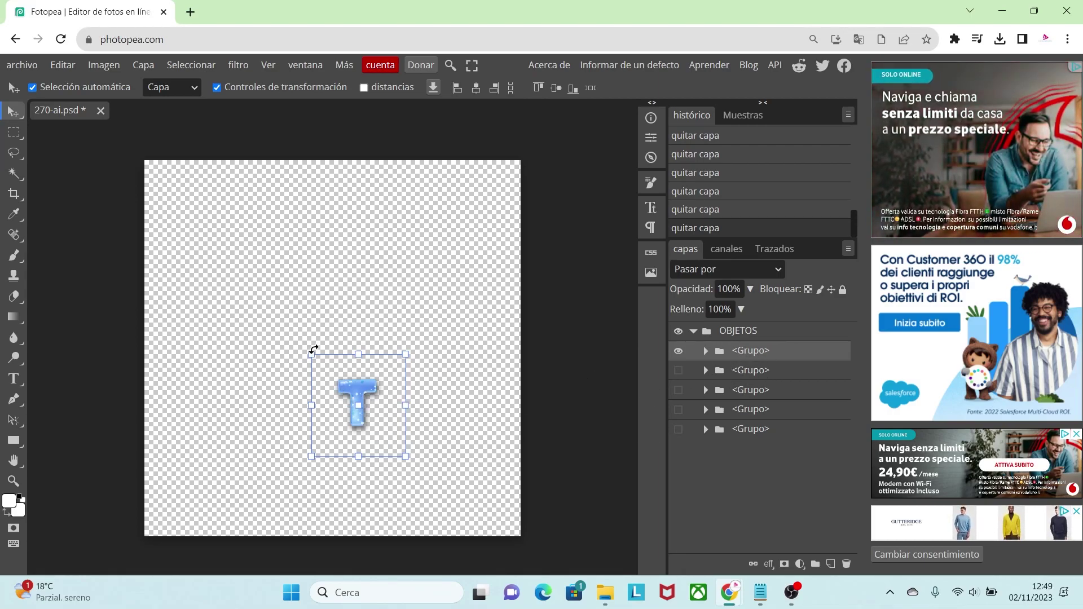
- Scale the letter T proportionally to about 502% and centre it on the canvas at about X 500 px, Y 541 px
{"action": "left_click_drag", "start_coordinate": [313, 353], "coordinate": [195, 164]}
{"action": "left_click_drag", "start_coordinate": [406, 454], "coordinate": [614, 539]}
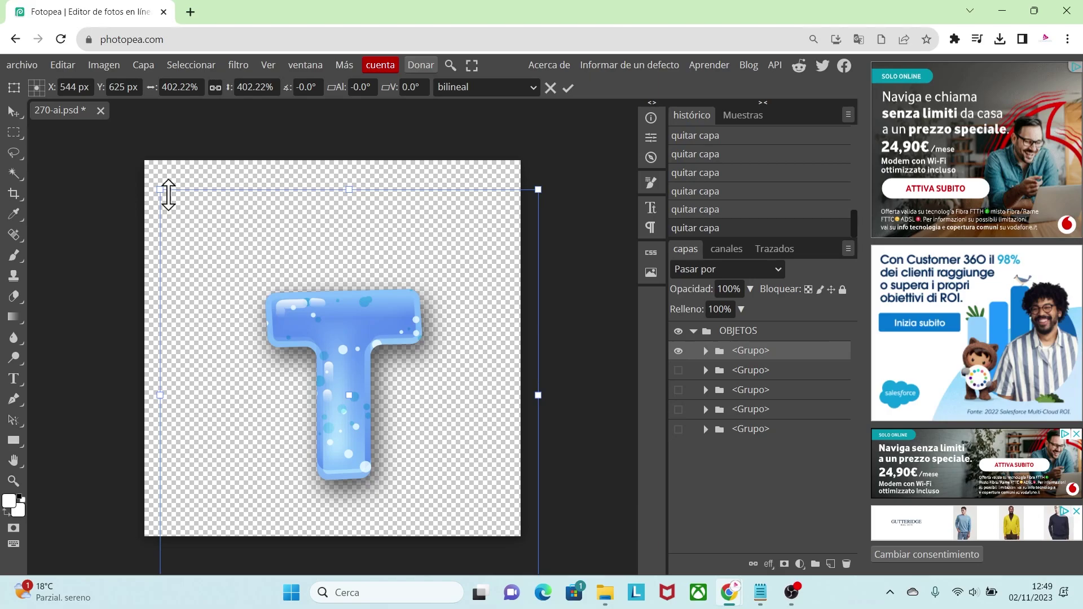
{"action": "left_click_drag", "start_coordinate": [163, 195], "coordinate": [65, 120]}
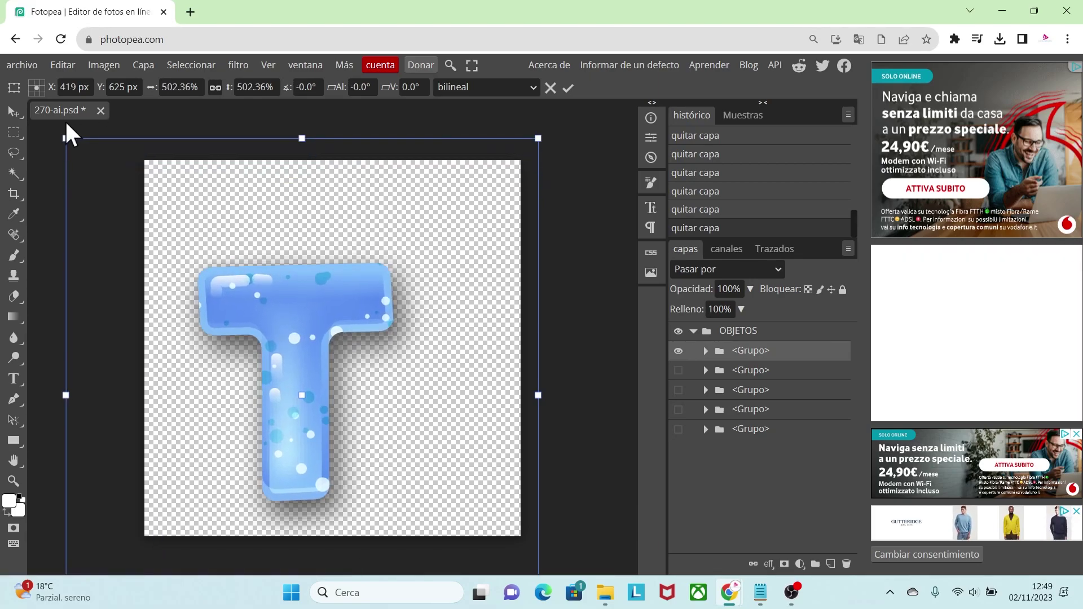
{"action": "mouse_move", "coordinate": [286, 286]}
{"action": "left_mouse_down"}
{"action": "mouse_move", "coordinate": [294, 270]}
{"action": "mouse_move", "coordinate": [302, 281]}
{"action": "left_mouse_up"}
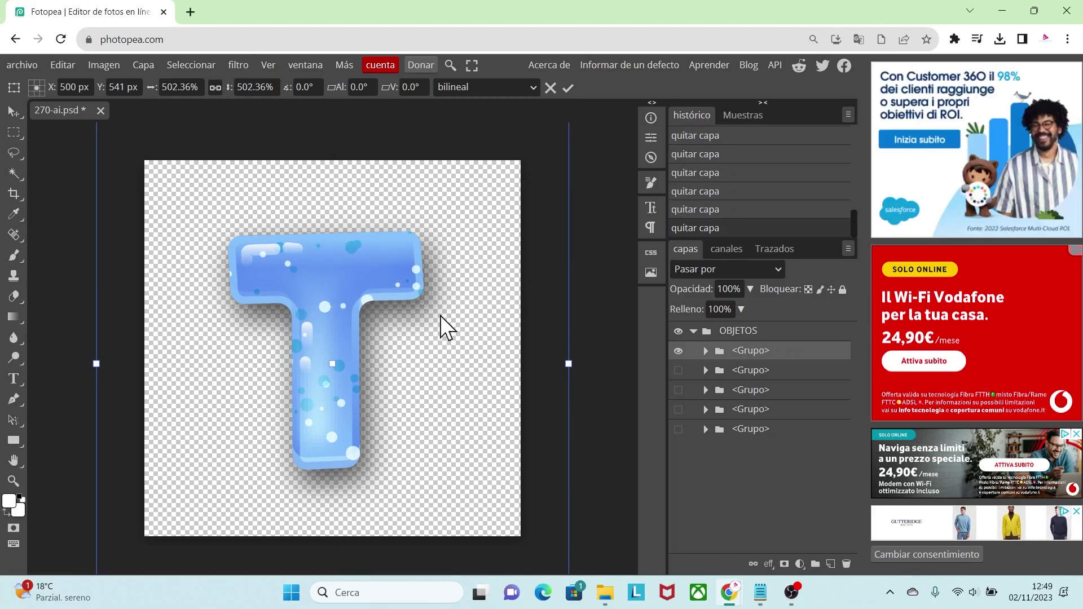
- Export the letter T as a 1000 × 1000 px PNG at 100% quality, and check the downloaded image in the photo viewer
{"action": "left_click", "coordinate": [22, 65]}
{"action": "mouse_move", "coordinate": [85, 273]}
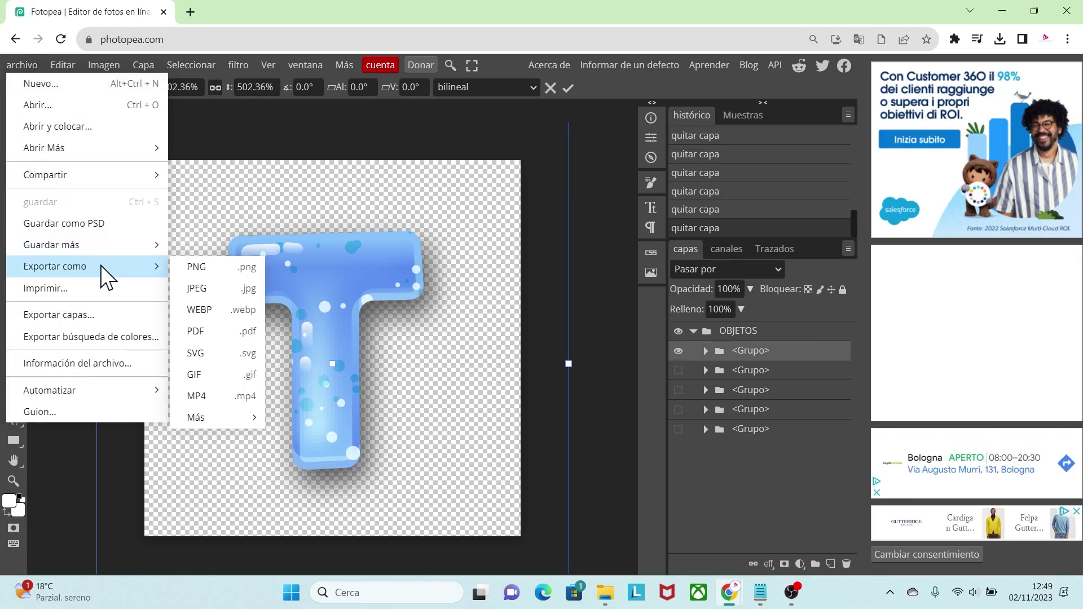
{"action": "left_click", "coordinate": [206, 269]}
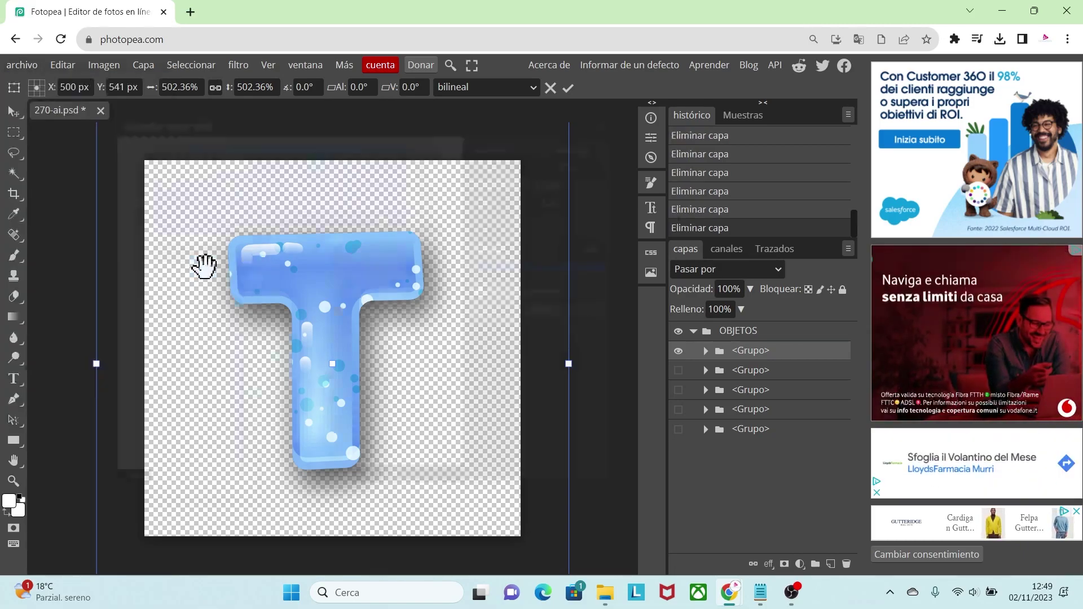
{"action": "left_click", "coordinate": [542, 304]}
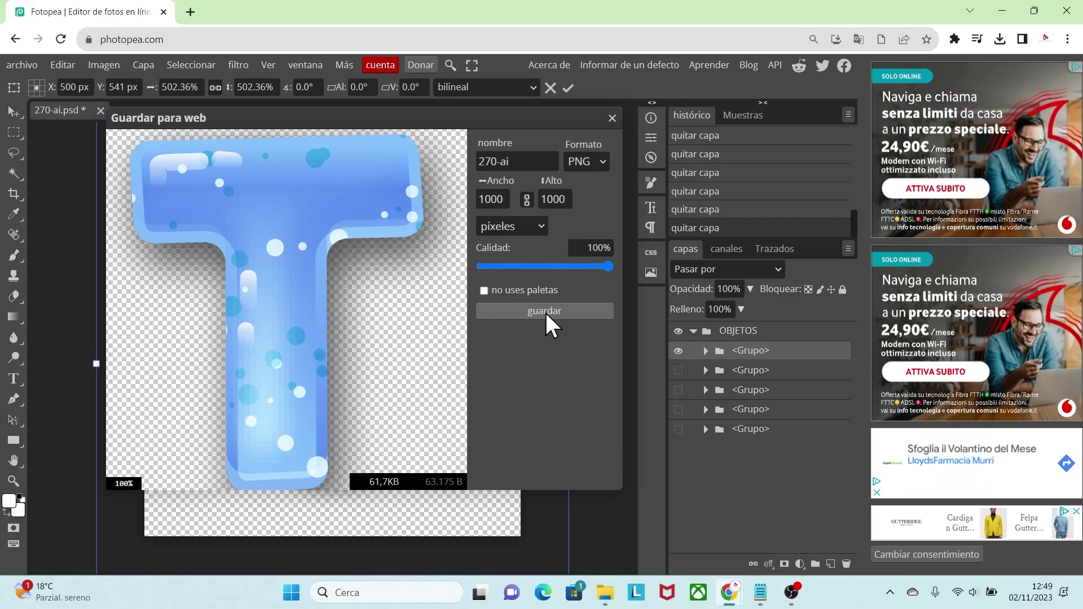
{"action": "left_click", "coordinate": [544, 312]}
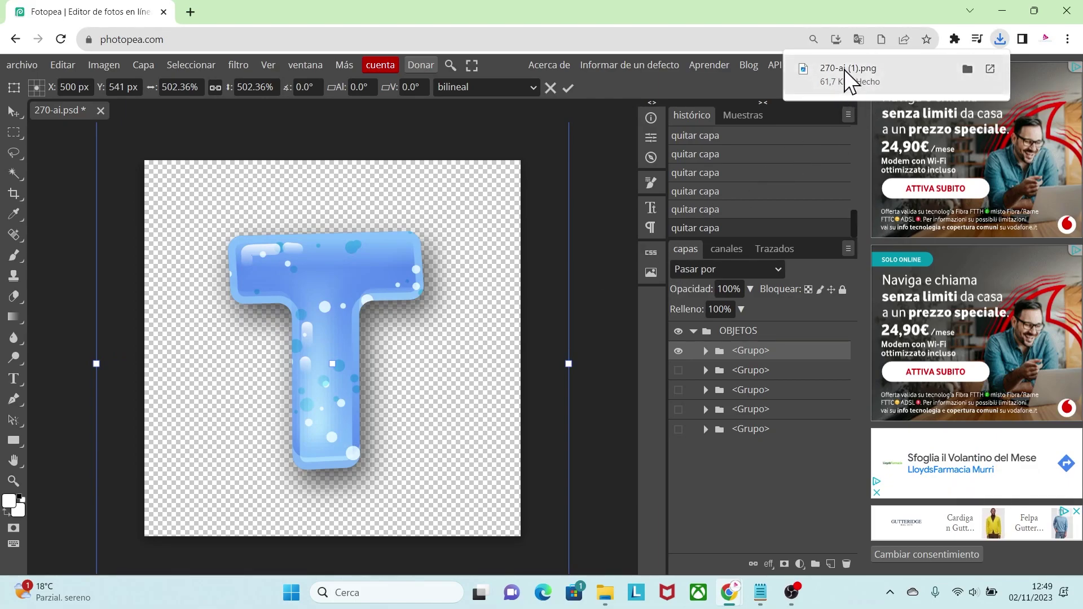
{"action": "left_click", "coordinate": [993, 70]}
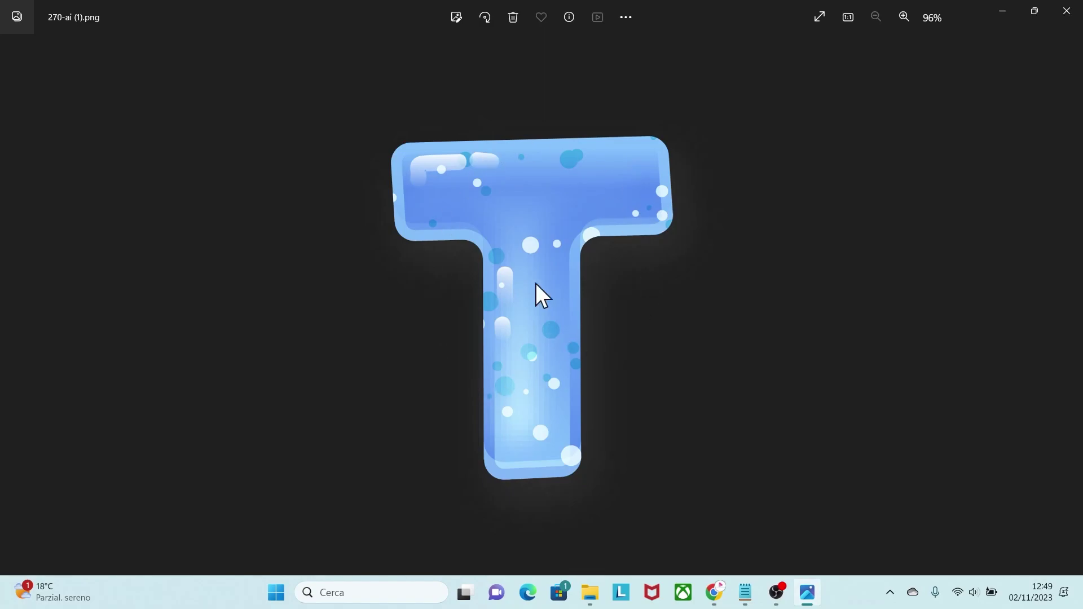
{"action": "key", "text": "alt+F4"}
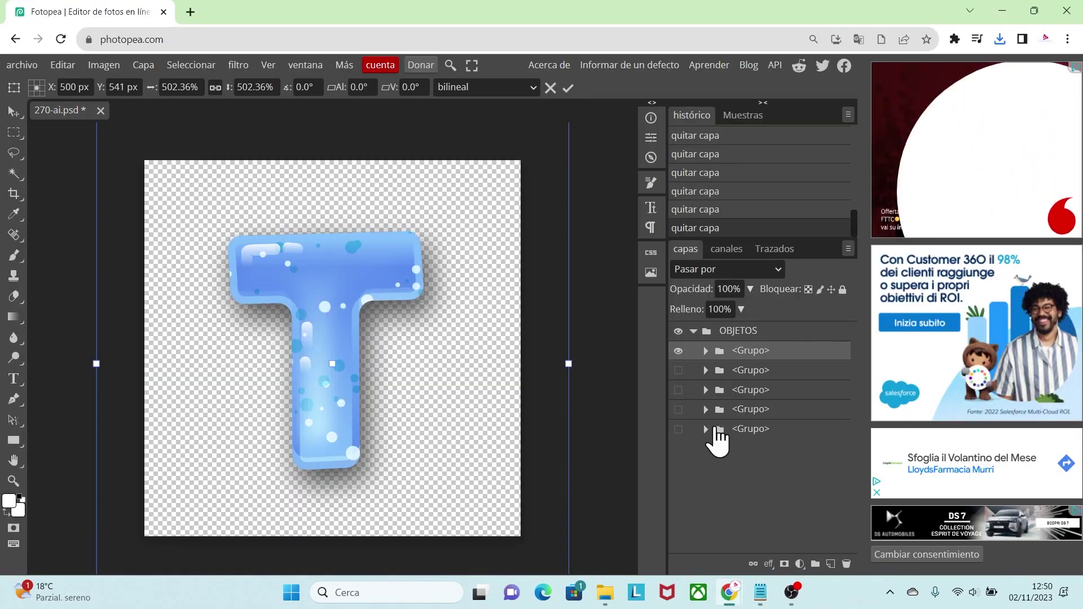
- Show only the N subgroup instead of the T, scale it to about 471% and centre it at about X 500 px, Y 519 px
{"action": "left_click", "coordinate": [679, 351]}
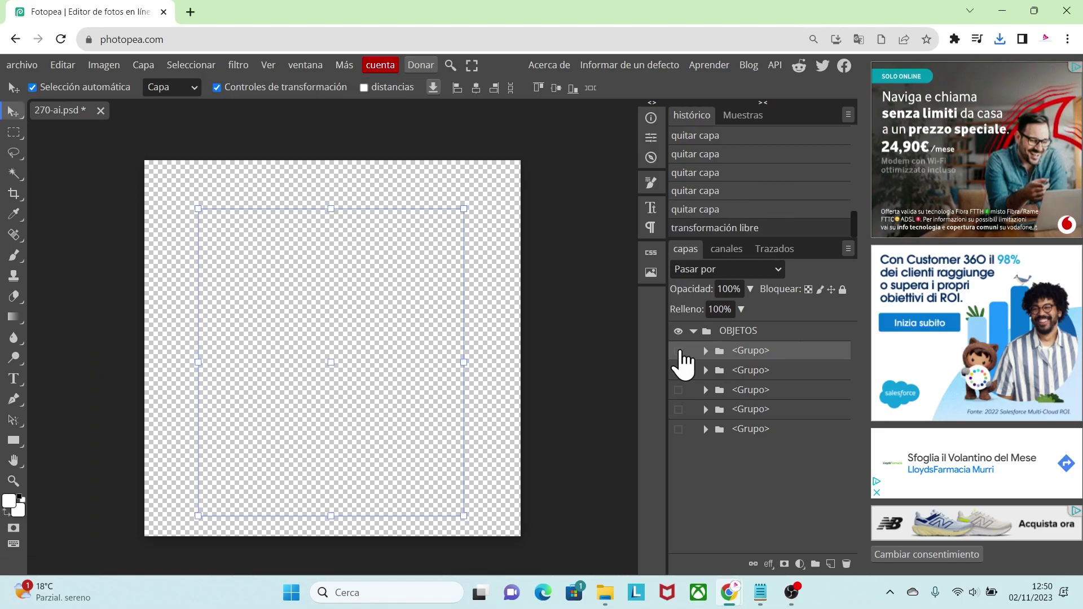
{"action": "left_click", "coordinate": [755, 374]}
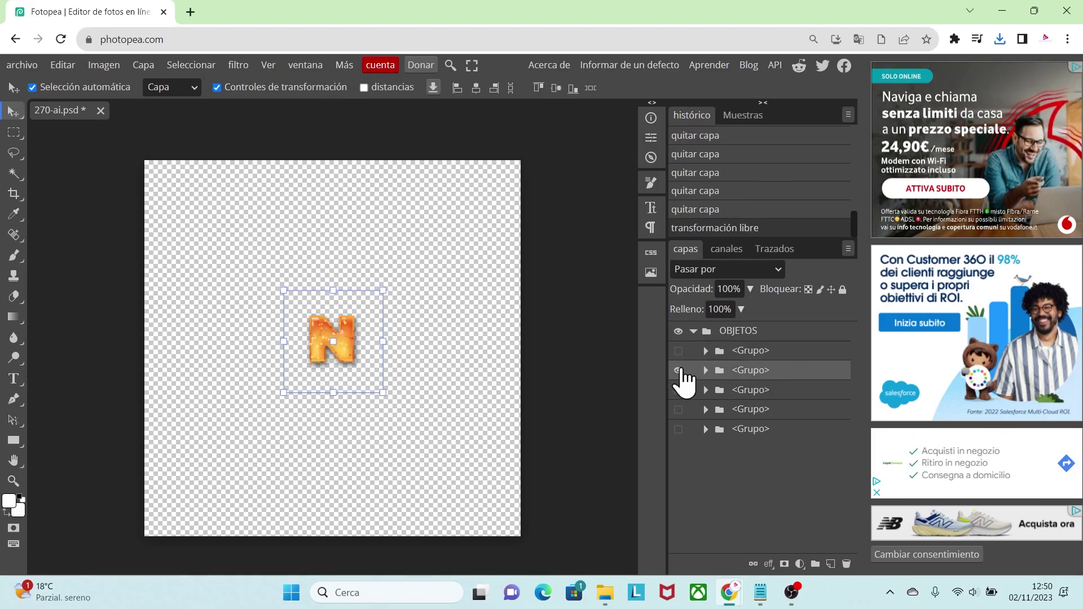
{"action": "left_click_drag", "start_coordinate": [385, 289], "coordinate": [503, 167]}
{"action": "left_click_drag", "start_coordinate": [284, 392], "coordinate": [69, 577]}
{"action": "left_click_drag", "start_coordinate": [324, 406], "coordinate": [361, 356]}
{"action": "left_click_drag", "start_coordinate": [539, 541], "coordinate": [595, 598]}
{"action": "left_click_drag", "start_coordinate": [442, 391], "coordinate": [416, 387]}
- Export the enlarged letter N as a PNG image
{"action": "left_click", "coordinate": [28, 66]}
{"action": "mouse_move", "coordinate": [84, 265]}
{"action": "left_click", "coordinate": [213, 266]}
{"action": "left_click", "coordinate": [551, 346]}
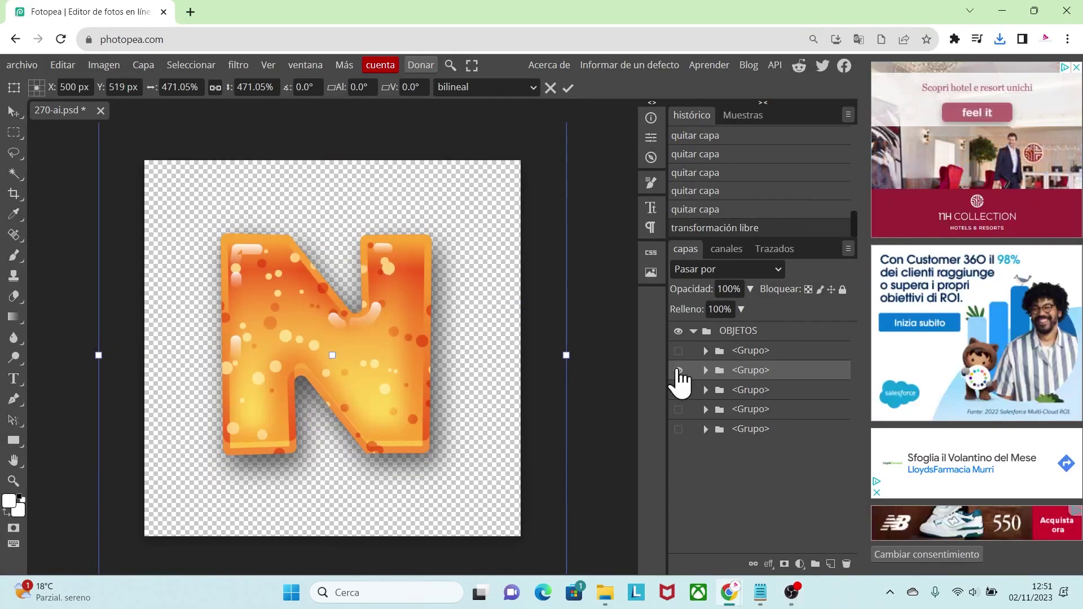
- Show only the E subgroup instead of the N and scale it to about 474%, positioned at about X 510 px, Y 500 px
{"action": "left_click", "coordinate": [679, 371]}
{"action": "left_click", "coordinate": [679, 391]}
{"action": "left_click", "coordinate": [742, 391]}
{"action": "left_click_drag", "start_coordinate": [393, 263], "coordinate": [94, 500]}
{"action": "left_click_drag", "start_coordinate": [483, 162], "coordinate": [617, 115]}
- Export the enlarged letter E as a PNG image
{"action": "left_click", "coordinate": [28, 65]}
{"action": "mouse_move", "coordinate": [78, 267]}
{"action": "left_click", "coordinate": [203, 266]}
{"action": "left_click", "coordinate": [551, 346]}
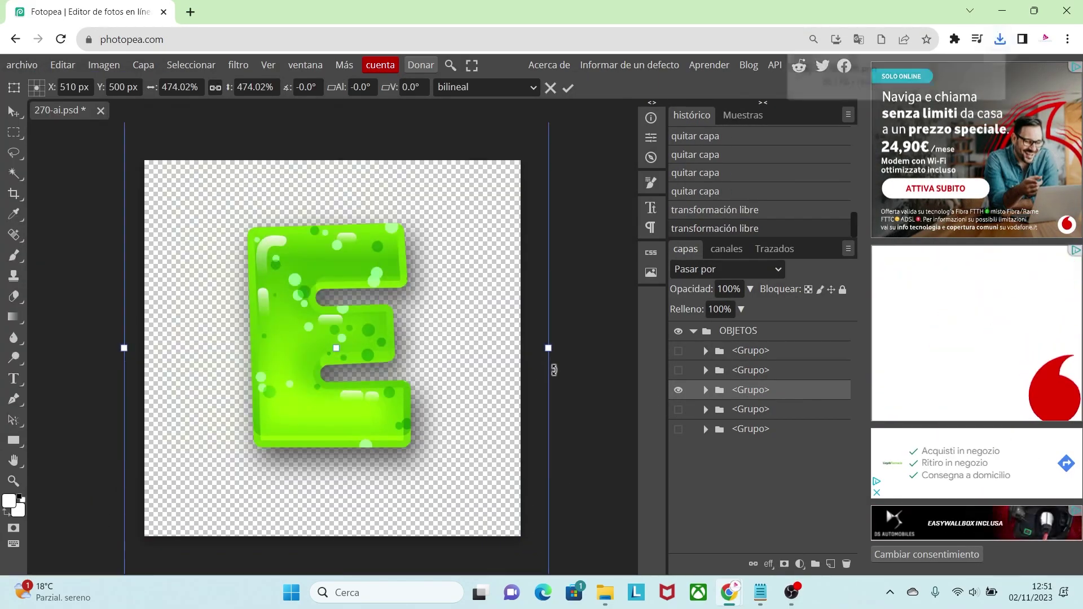
- Show only the D subgroup instead of the E, scale it to about 511% and move it near the canvas centre
{"action": "left_click", "coordinate": [679, 390]}
{"action": "left_click", "coordinate": [733, 410]}
{"action": "left_click", "coordinate": [678, 409]}
{"action": "left_click_drag", "start_coordinate": [342, 265], "coordinate": [156, 473]}
{"action": "left_click_drag", "start_coordinate": [436, 164], "coordinate": [495, 101]}
{"action": "left_click_drag", "start_coordinate": [496, 475], "coordinate": [702, 580]}
{"action": "left_click_drag", "start_coordinate": [462, 418], "coordinate": [413, 407]}
- Export the enlarged letter D as a PNG image
{"action": "left_click", "coordinate": [22, 67]}
{"action": "mouse_move", "coordinate": [78, 266]}
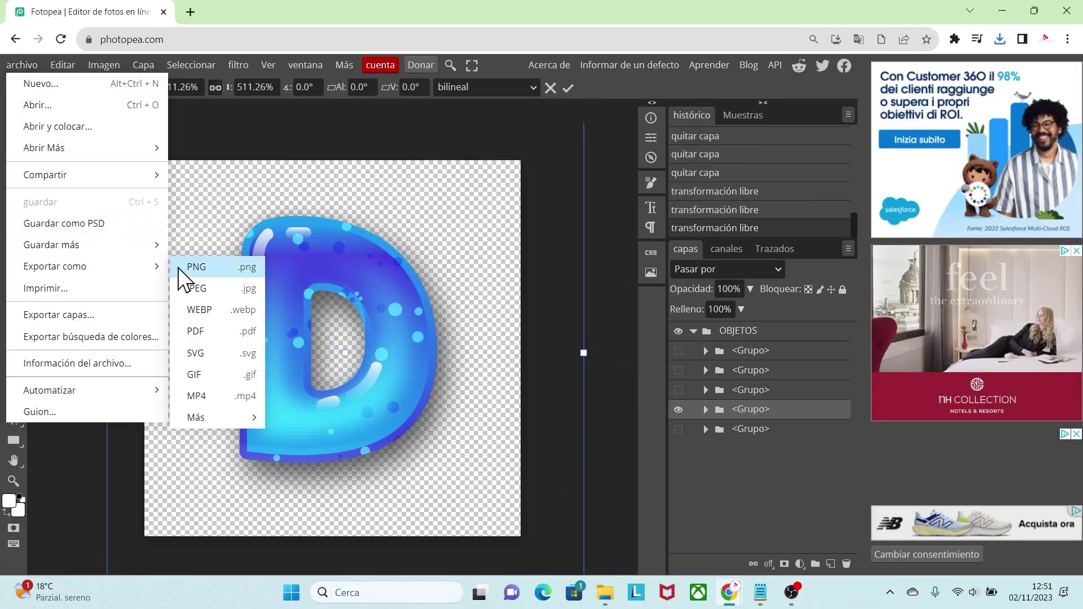
{"action": "left_click", "coordinate": [201, 266]}
{"action": "left_click", "coordinate": [546, 345]}
- Show only the A subgroup instead of the D and scale it to about 512.5%, positioned at about X 500 px, Y 488 px
{"action": "left_click", "coordinate": [678, 409]}
{"action": "left_click", "coordinate": [744, 428]}
{"action": "left_click", "coordinate": [678, 429]}
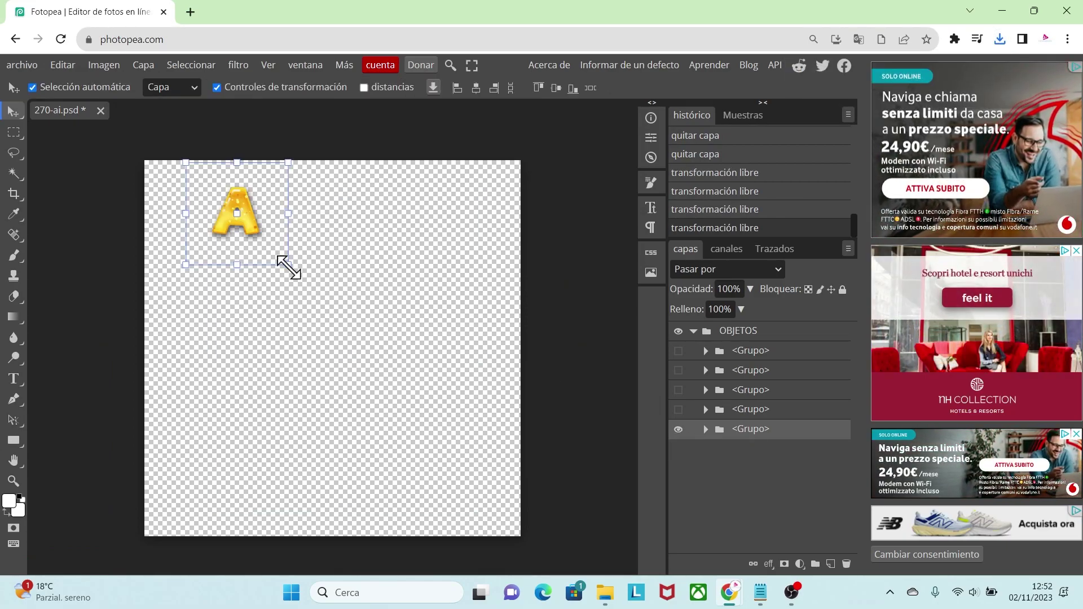
{"action": "left_click_drag", "start_coordinate": [288, 264], "coordinate": [750, 532]}
{"action": "left_click_drag", "start_coordinate": [411, 367], "coordinate": [323, 341]}
{"action": "left_click_drag", "start_coordinate": [554, 348], "coordinate": [611, 346]}
{"action": "left_click_drag", "start_coordinate": [376, 350], "coordinate": [360, 347]}
- Export the enlarged letter A as a 1000 × 1000 px PNG image at 100% quality
{"action": "left_click", "coordinate": [21, 65]}
{"action": "mouse_move", "coordinate": [57, 273]}
{"action": "left_click", "coordinate": [200, 267]}
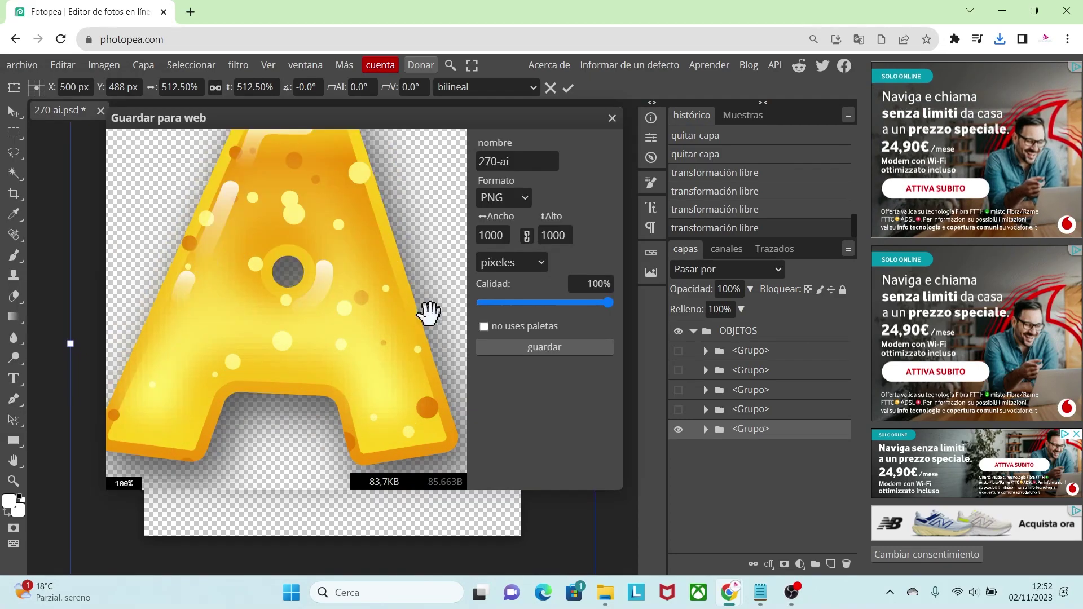
{"action": "left_click", "coordinate": [543, 346]}
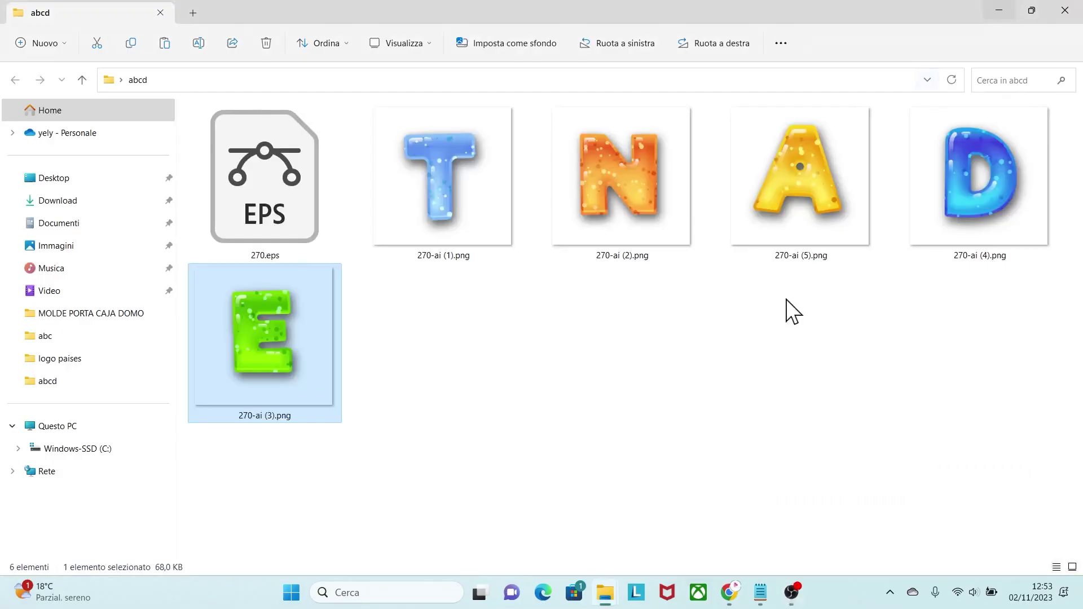
- Check the exported T, N, A and D letter images in the abcd folder
{"action": "left_click", "coordinate": [428, 195]}
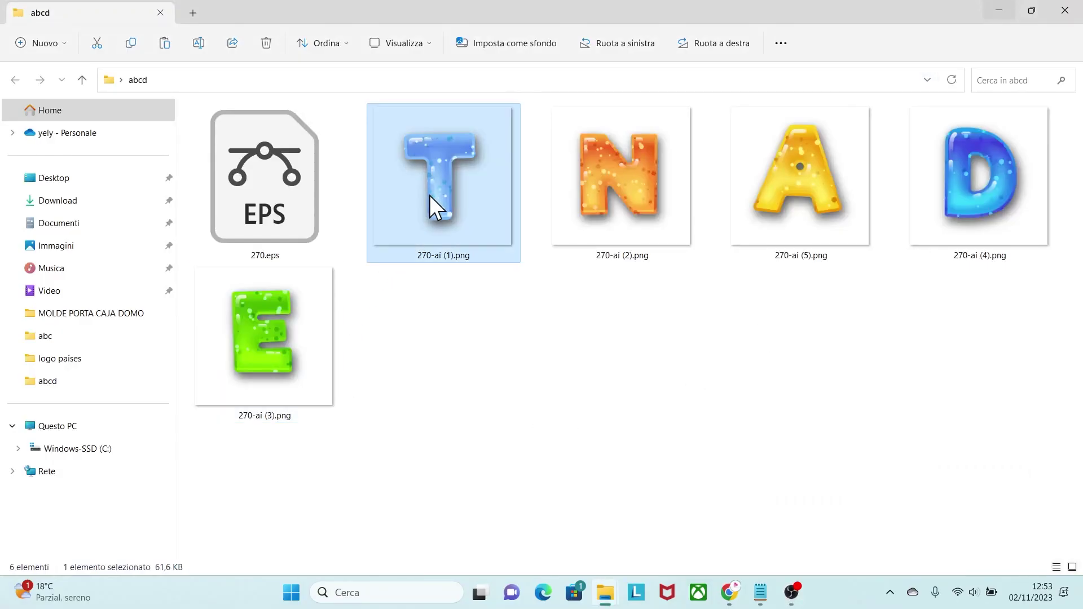
{"action": "left_click", "coordinate": [611, 192]}
{"action": "left_click", "coordinate": [776, 185]}
{"action": "left_click", "coordinate": [986, 175]}
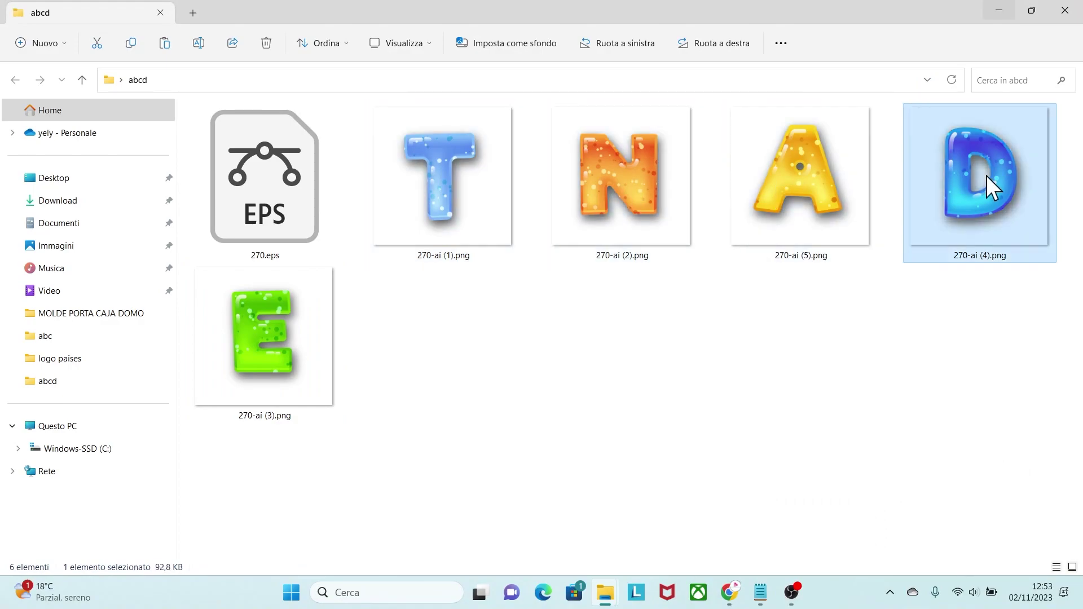
{"action": "left_click", "coordinate": [881, 381]}
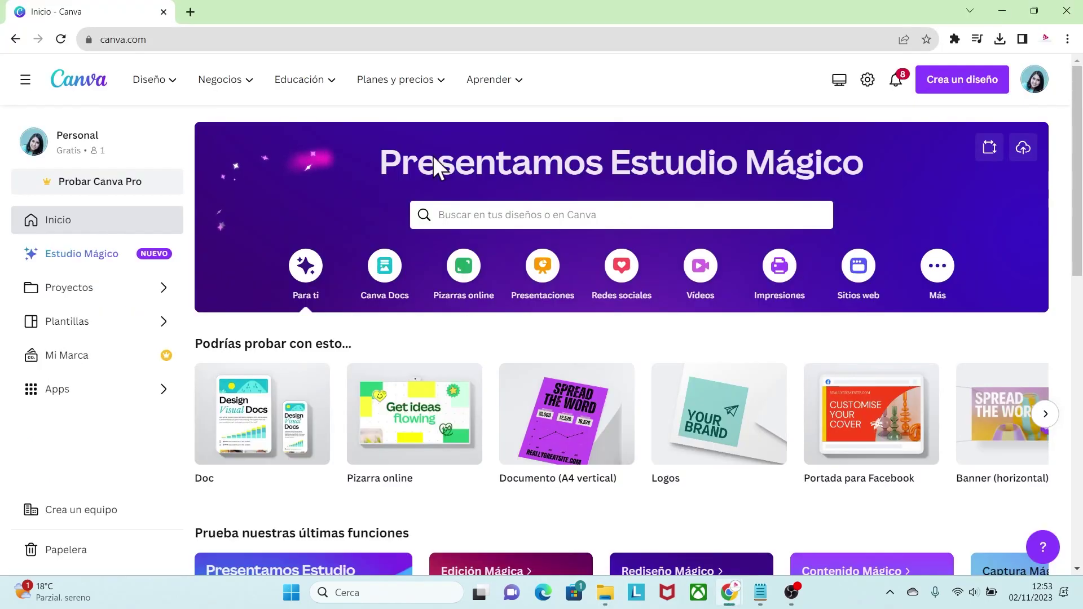
- Create a new Canva design with the custom size 29.7 × 21 cm
{"action": "left_click", "coordinate": [937, 81]}
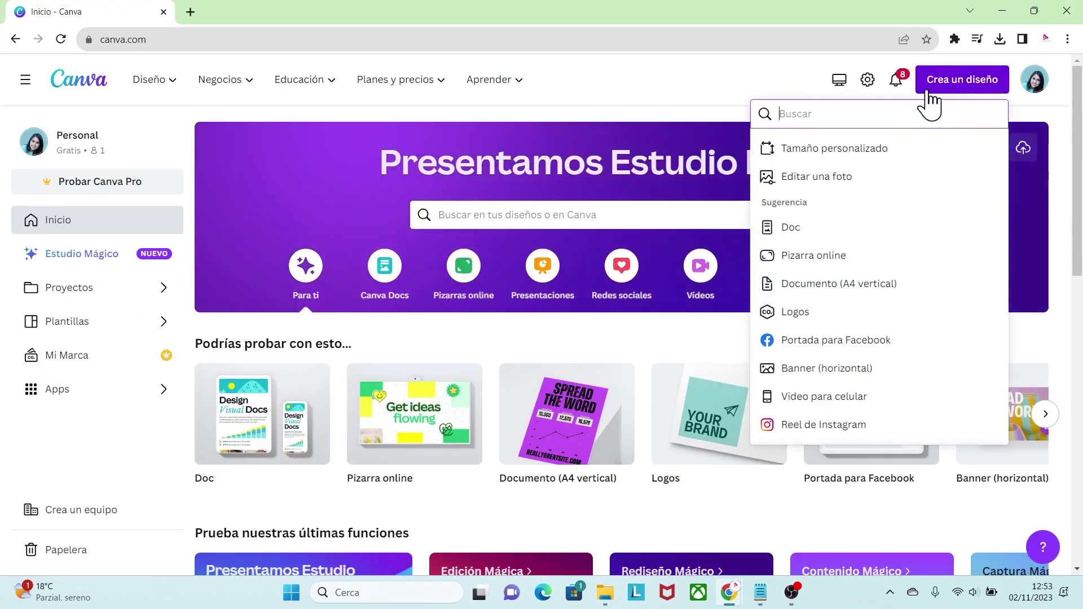
{"action": "left_click", "coordinate": [828, 150]}
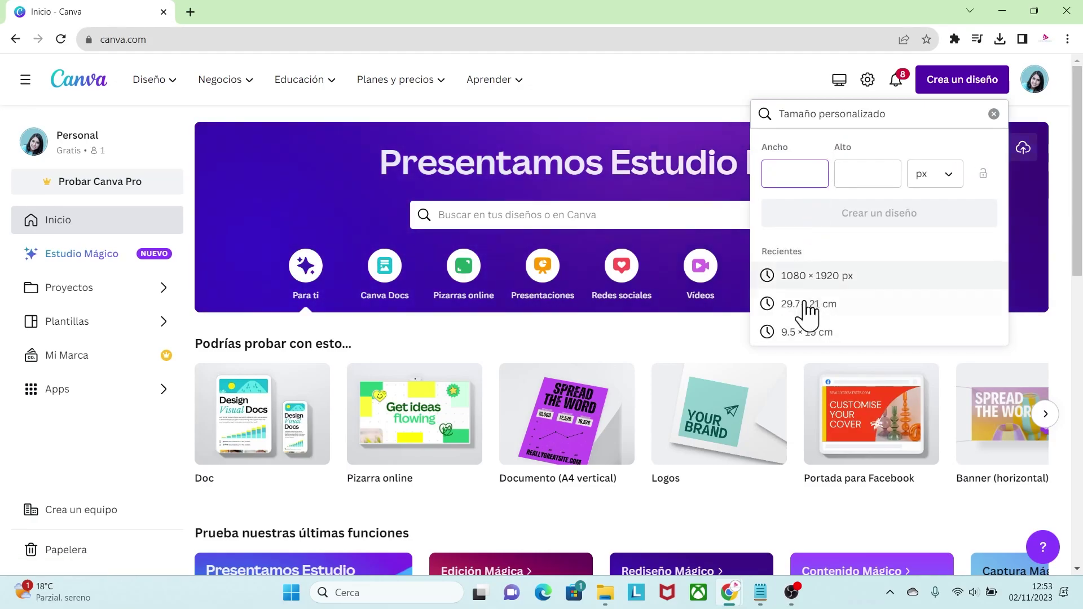
{"action": "left_click", "coordinate": [811, 304]}
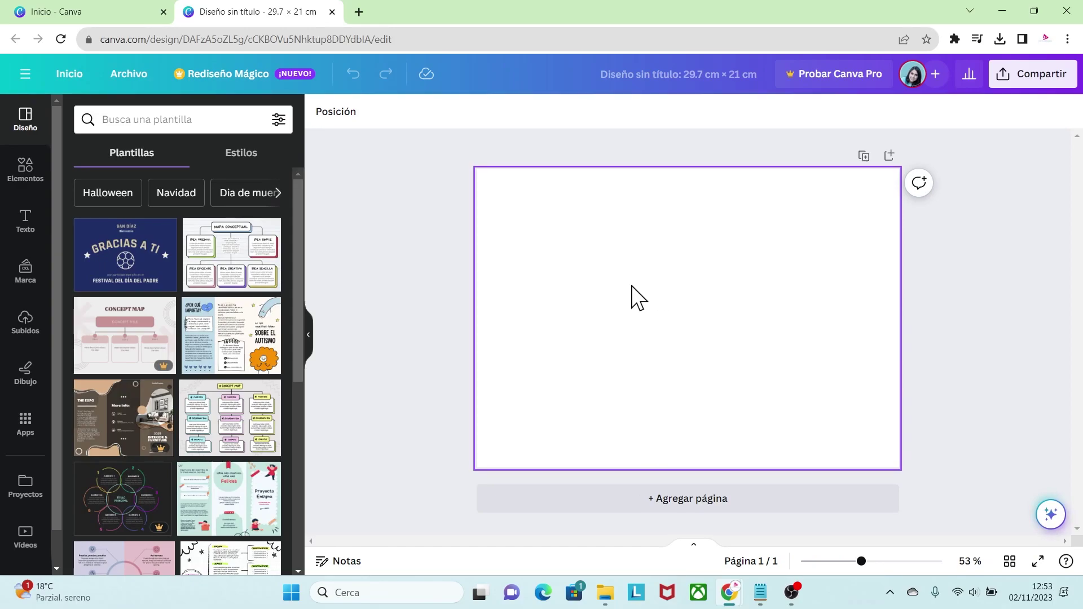
- Upload the five letter PNGs, 270-ai (1) to 270-ai (5), from the abcd folder to the design's uploads
{"action": "left_click", "coordinate": [28, 326]}
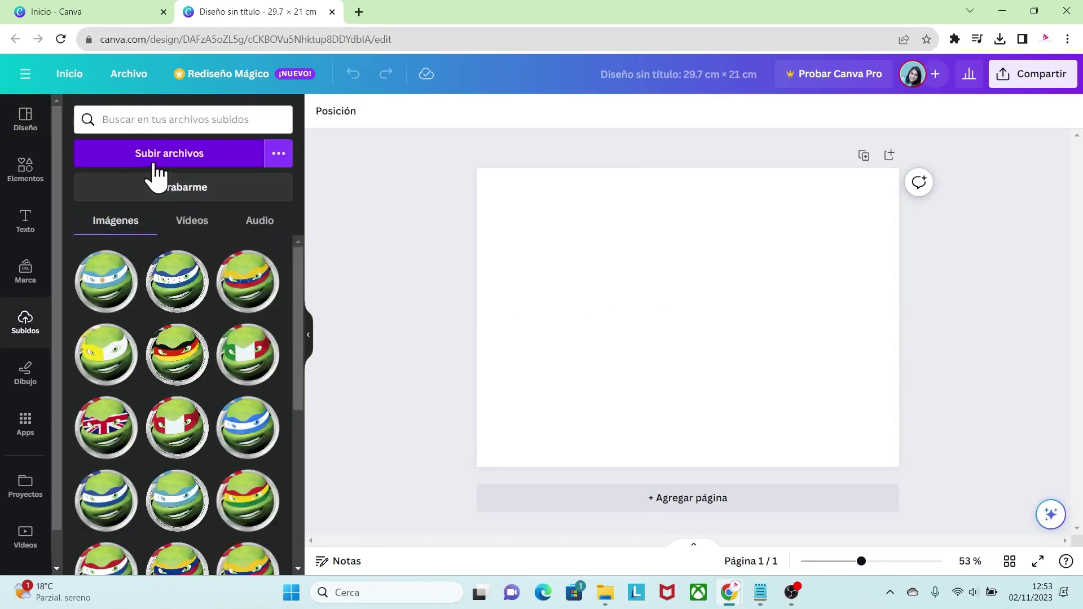
{"action": "left_click", "coordinate": [154, 157]}
{"action": "left_click_drag", "start_coordinate": [743, 388], "coordinate": [500, 266]}
{"action": "left_click", "coordinate": [406, 353], "text": "ctrl"}
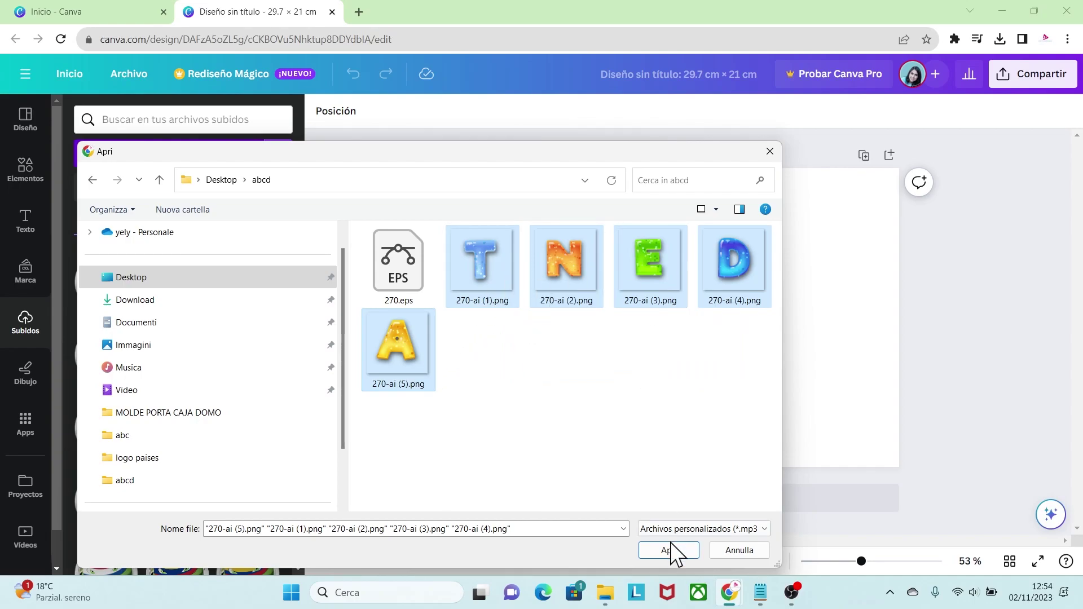
{"action": "left_click", "coordinate": [669, 544]}
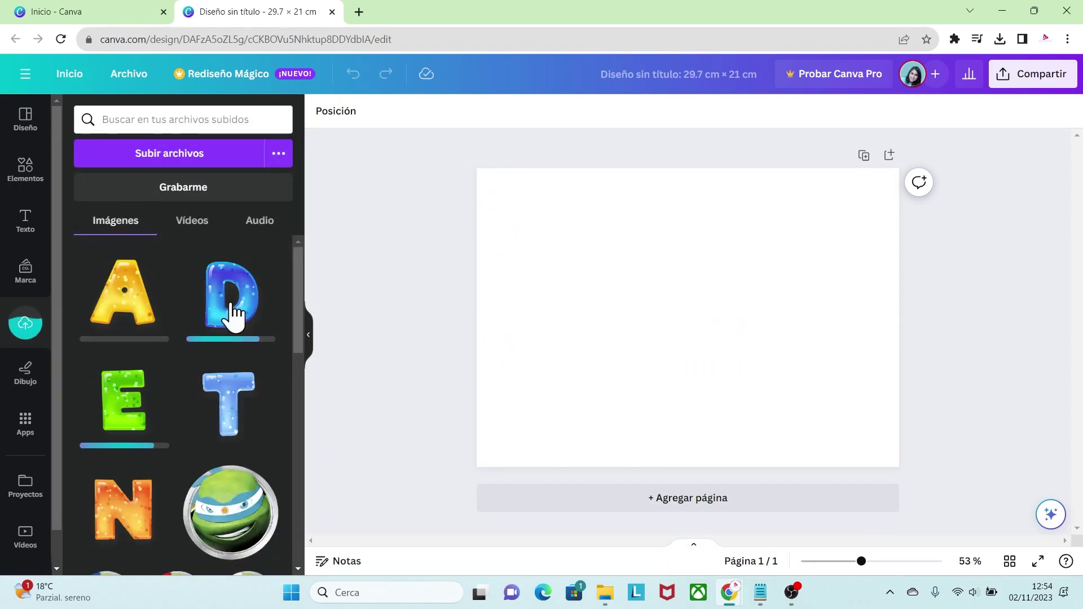
- Add the letter D to the page, shrink it and place it near the page's left edge at mid-height
{"action": "left_click", "coordinate": [247, 319]}
{"action": "left_click_drag", "start_coordinate": [680, 339], "coordinate": [595, 355]}
{"action": "left_click_drag", "start_coordinate": [704, 415], "coordinate": [602, 354]}
{"action": "left_click_drag", "start_coordinate": [580, 300], "coordinate": [567, 336]}
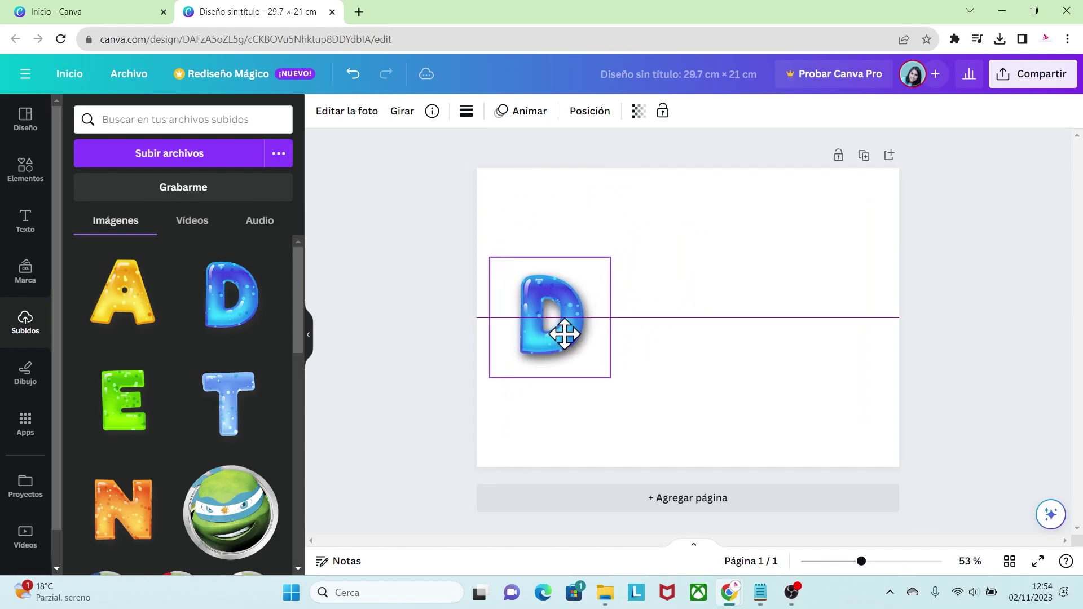
- Add the letters A and N, shrink both to roughly match the D and line them up in order after it
{"action": "left_click", "coordinate": [139, 327]}
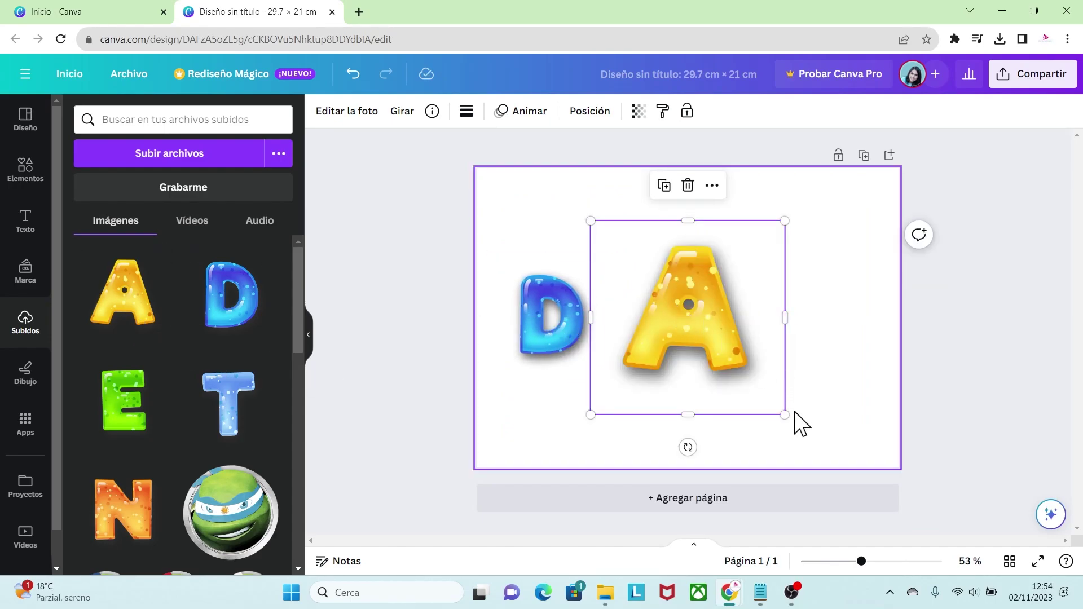
{"action": "left_click_drag", "start_coordinate": [785, 412], "coordinate": [670, 358]}
{"action": "left_click_drag", "start_coordinate": [630, 303], "coordinate": [630, 323]}
{"action": "left_click", "coordinate": [123, 509]}
{"action": "left_click_drag", "start_coordinate": [590, 220], "coordinate": [648, 279]}
{"action": "left_click_drag", "start_coordinate": [708, 334], "coordinate": [770, 287]}
{"action": "left_click", "coordinate": [363, 440]}
- Add the letters T and E, shrink them to match the others and place them in order at the end of the word
{"action": "left_click", "coordinate": [229, 404]}
{"action": "left_click_drag", "start_coordinate": [887, 422], "coordinate": [848, 387]}
{"action": "left_click", "coordinate": [124, 400]}
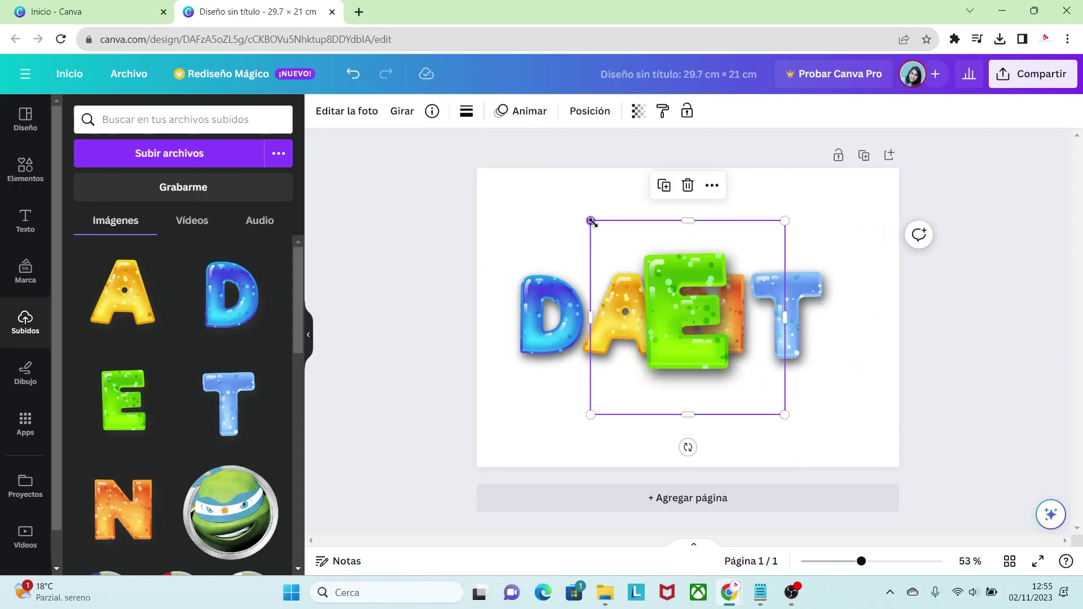
{"action": "left_click_drag", "start_coordinate": [590, 220], "coordinate": [644, 275]}
{"action": "left_click_drag", "start_coordinate": [710, 341], "coordinate": [853, 314]}
- Select all five letters, shift them slightly left on the page and group them
{"action": "left_click_drag", "start_coordinate": [961, 411], "coordinate": [522, 277]}
{"action": "left_click_drag", "start_coordinate": [563, 315], "coordinate": [552, 319]}
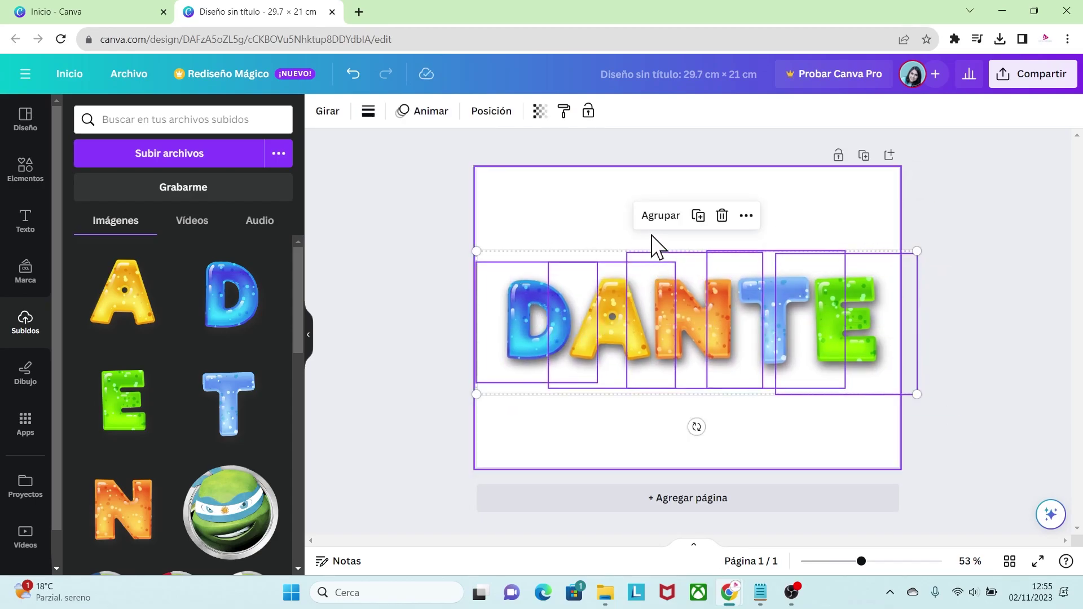
{"action": "left_click", "coordinate": [657, 216]}
{"action": "left_click", "coordinate": [940, 427]}
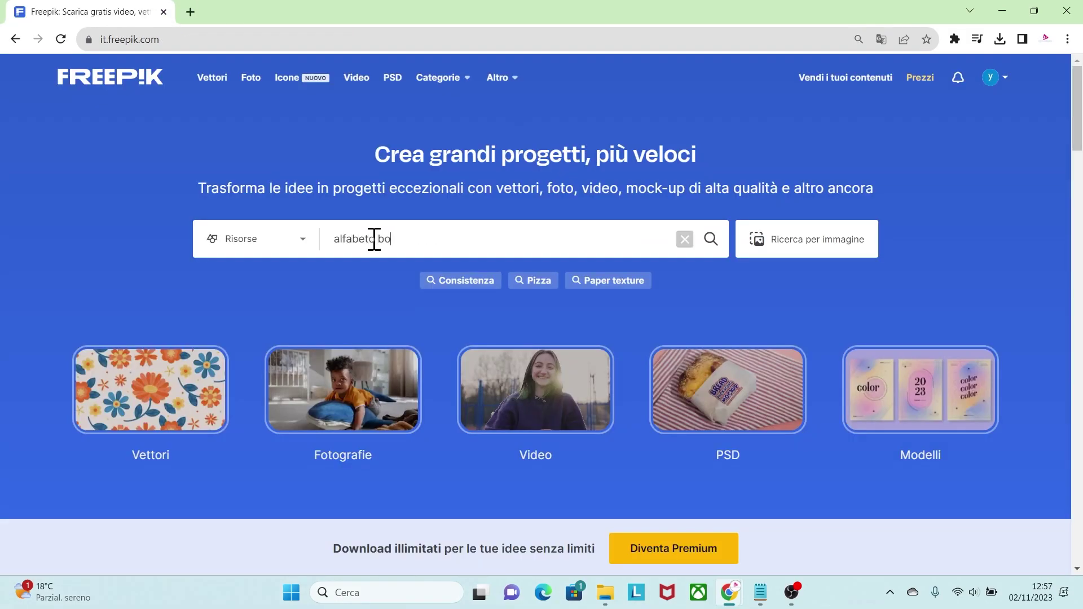
- Search Freepik for "alfabeto bodas" and browse the wedding alphabet designs
{"action": "key", "text": "Return"}
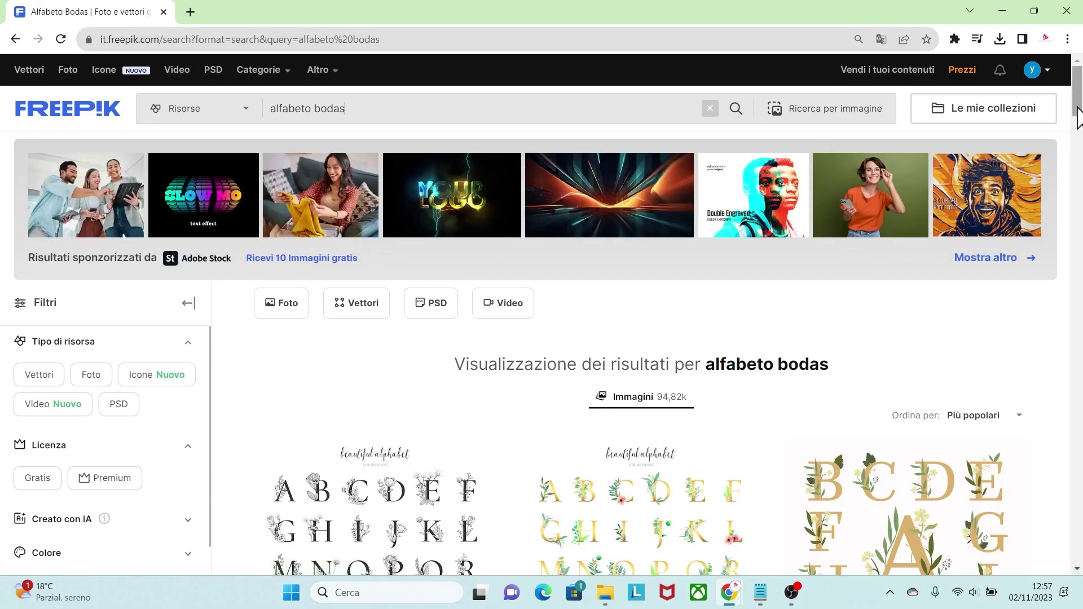
{"action": "scroll", "coordinate": [1079, 143], "scroll_direction": "down", "scroll_amount": 4}
{"action": "scroll", "coordinate": [1078, 144], "scroll_direction": "down", "scroll_amount": 1}
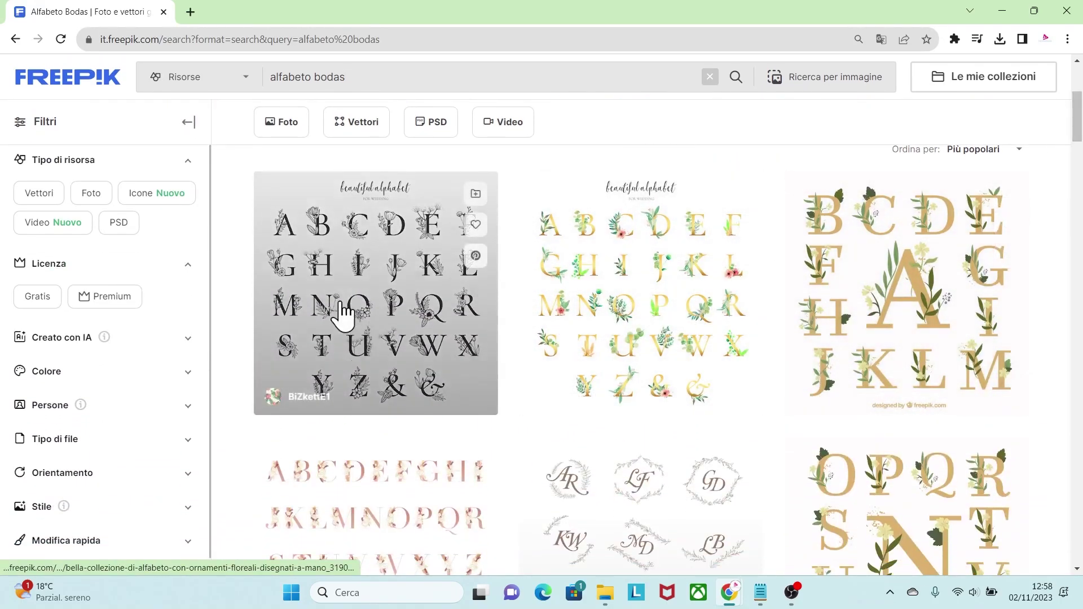
{"action": "left_click_drag", "start_coordinate": [1079, 130], "coordinate": [1079, 209]}
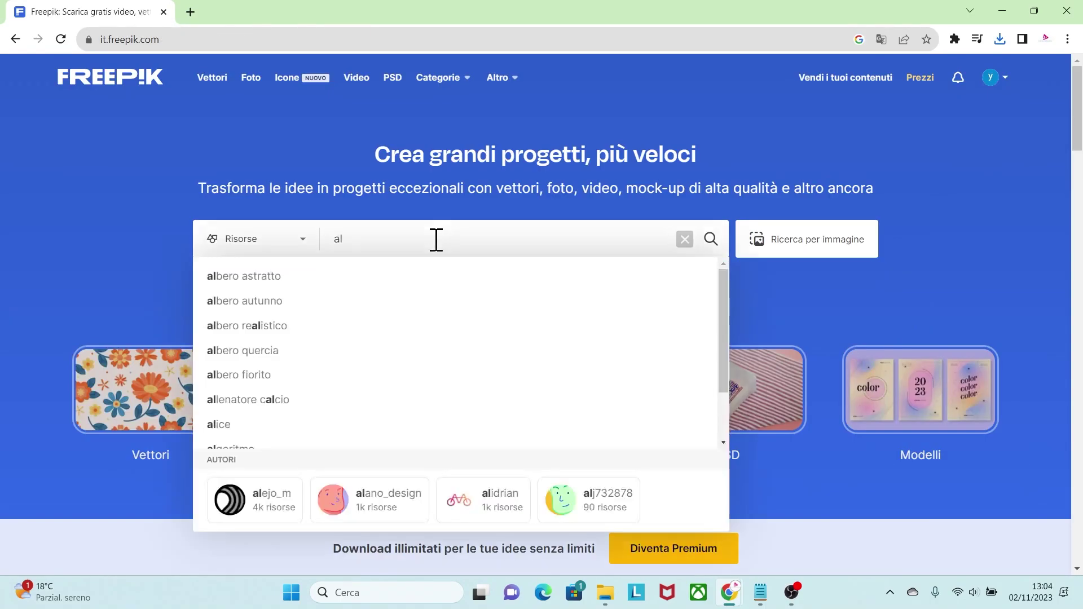
- Search Freepik for "alfabeto cartoon" and browse the cartoon alphabet designs
{"action": "type", "text": "fabeto cartoon"}
{"action": "key", "text": "Return"}
{"action": "left_click_drag", "start_coordinate": [1079, 92], "coordinate": [1080, 144]}
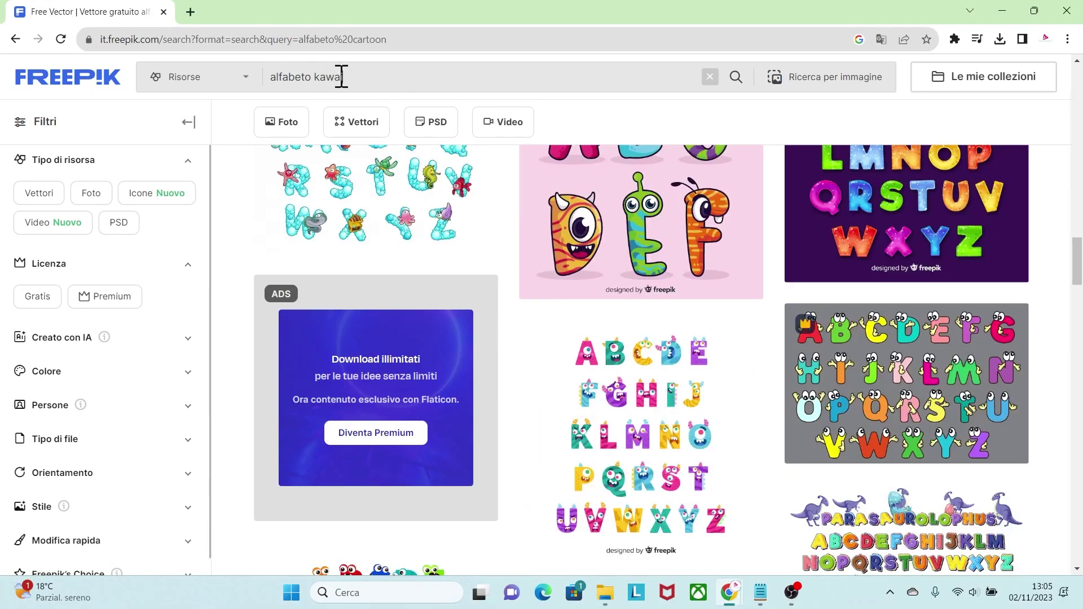
- Search Freepik for "alfabeto kawaii" and open the colourful gingerbread alphabet vector
{"action": "key", "text": "Return"}
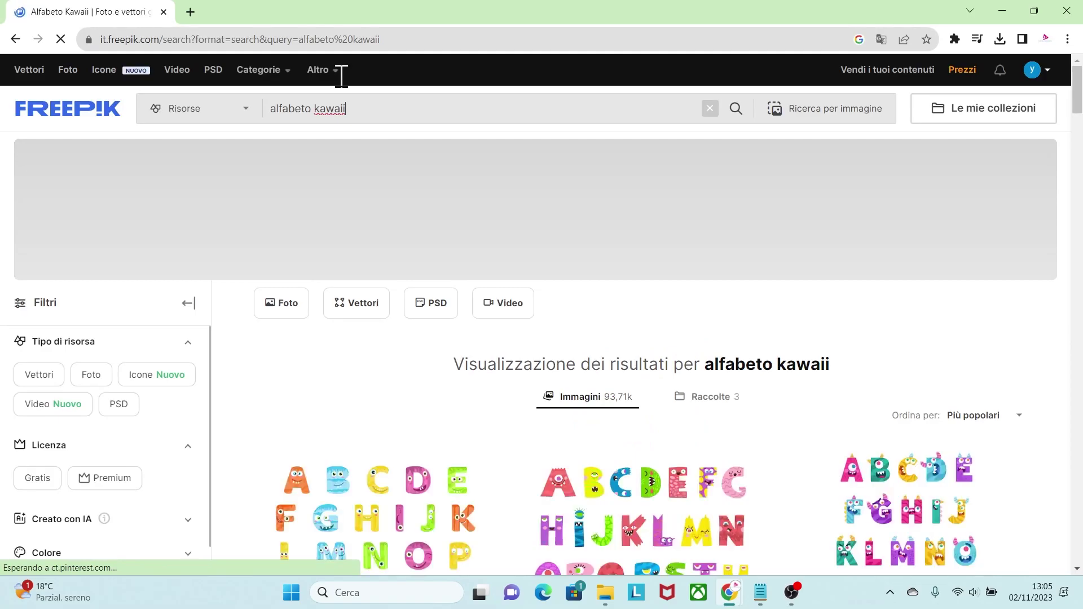
{"action": "left_click_drag", "start_coordinate": [1078, 113], "coordinate": [1080, 183]}
{"action": "left_click", "coordinate": [914, 387]}
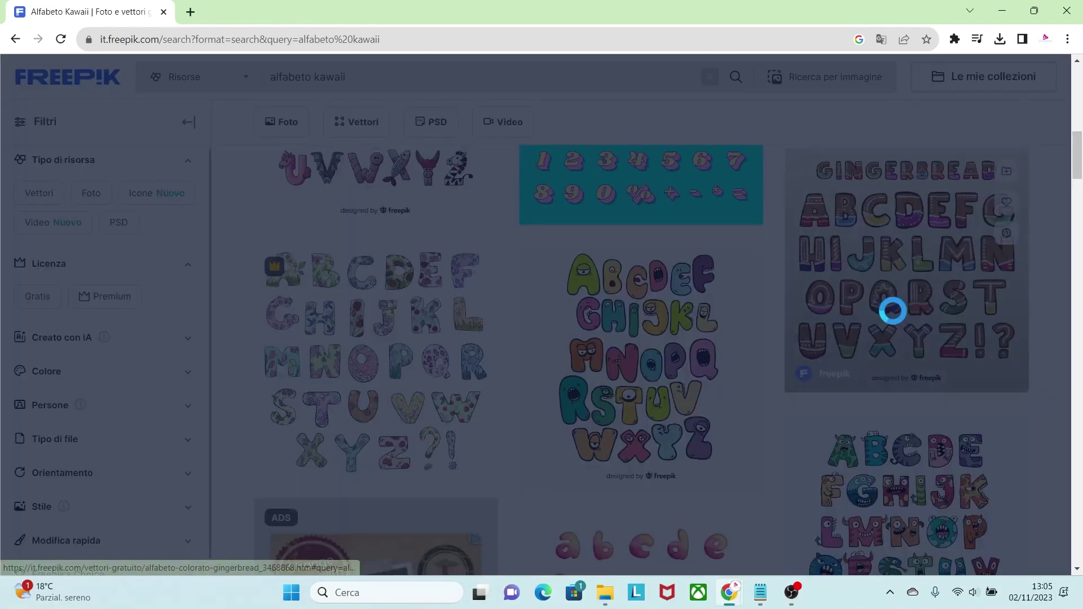